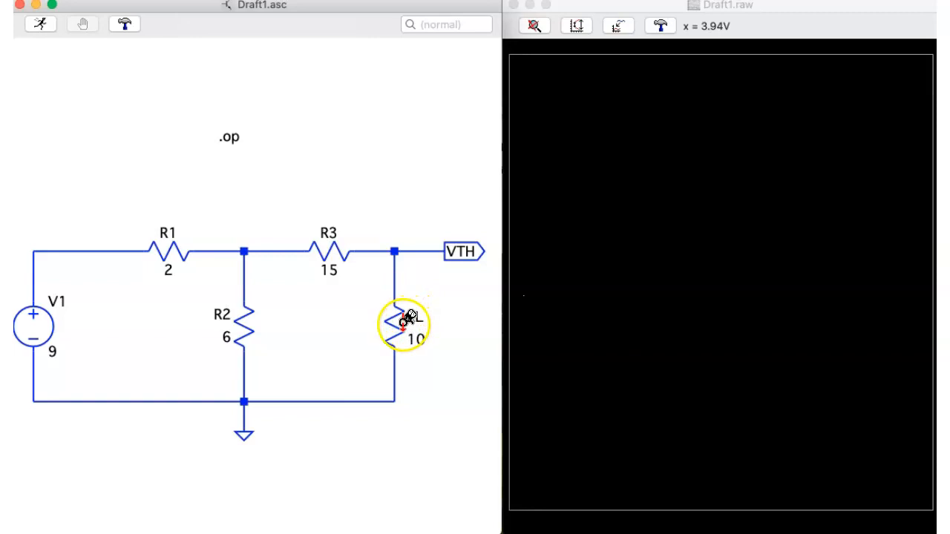
right_click(401, 319)
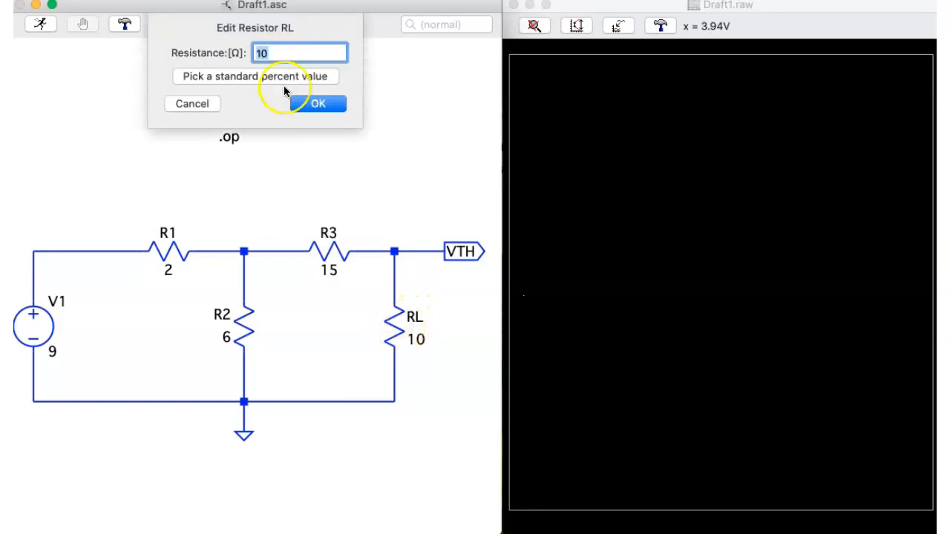
text(9999999999)
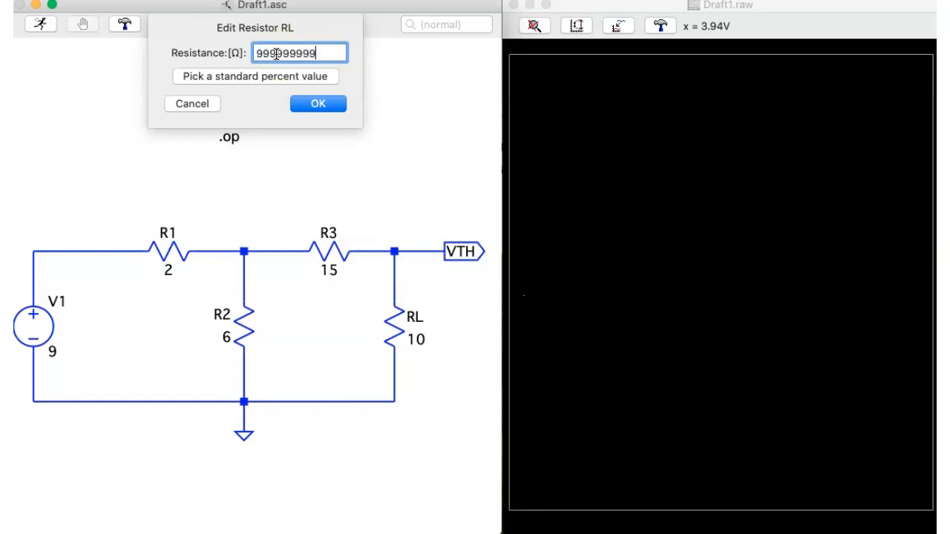
click(316, 103)
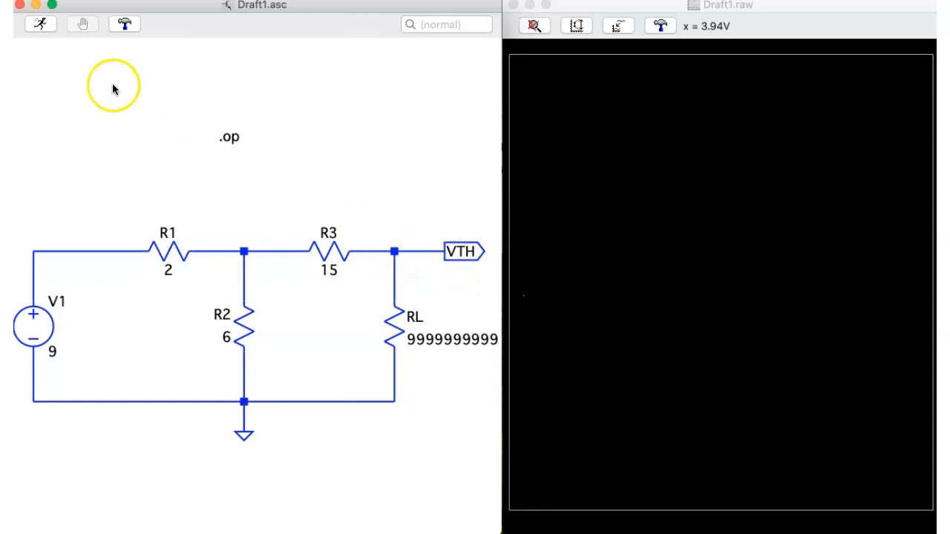
Run the operating-point simulation, plot the voltage at the VTH node and read the trace with a cursor.
click(40, 25)
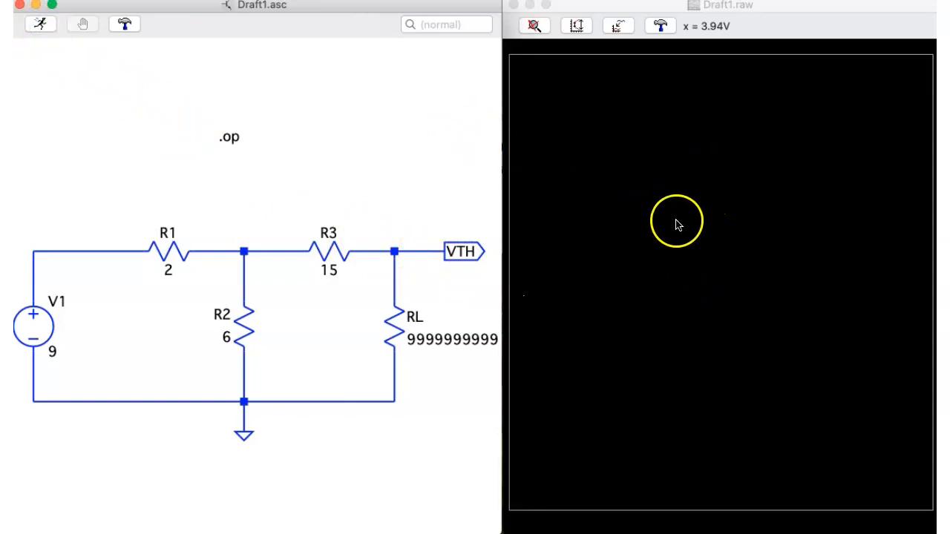
click(455, 244)
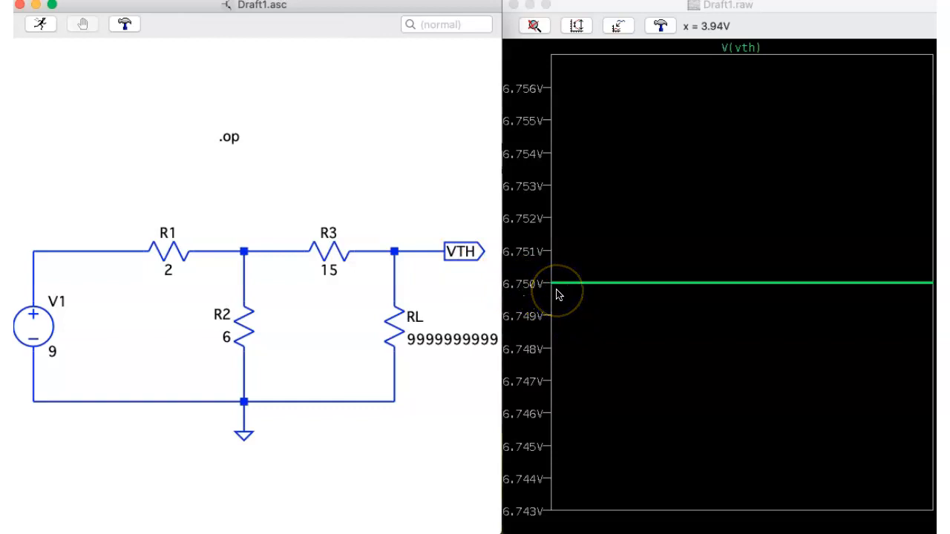
click(742, 47)
click(744, 47)
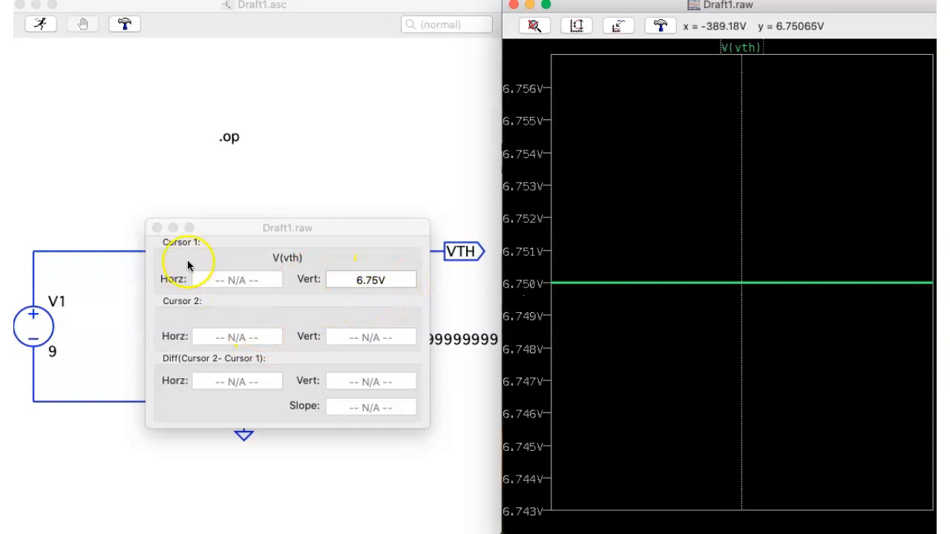
click(157, 228)
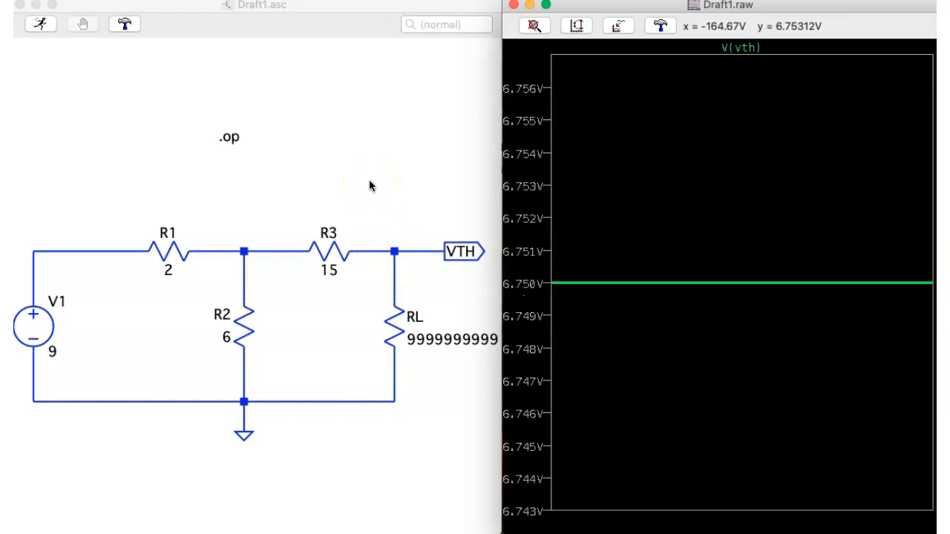
Set the load resistor RL to 0.000000001 ohms to imitate a short circuit and rerun the simulation.
right_click(393, 320)
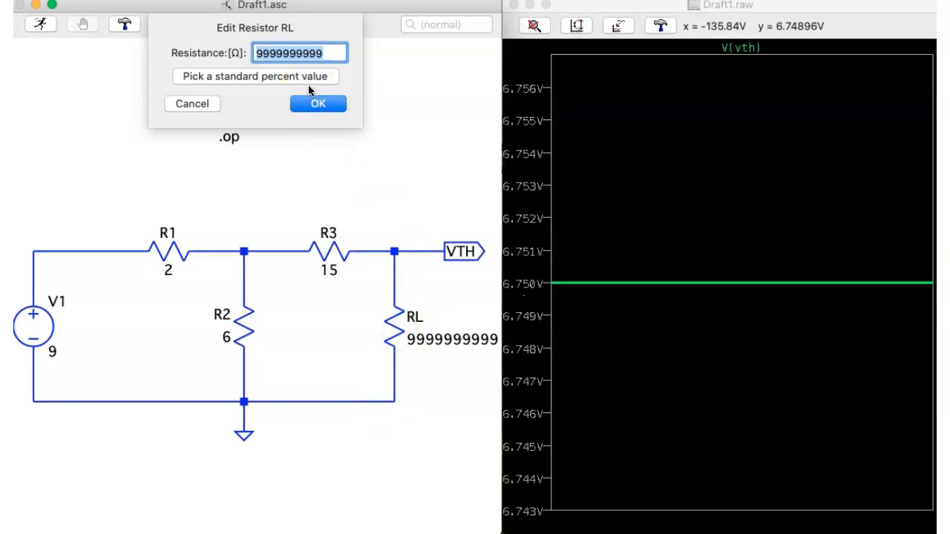
text(0.000)
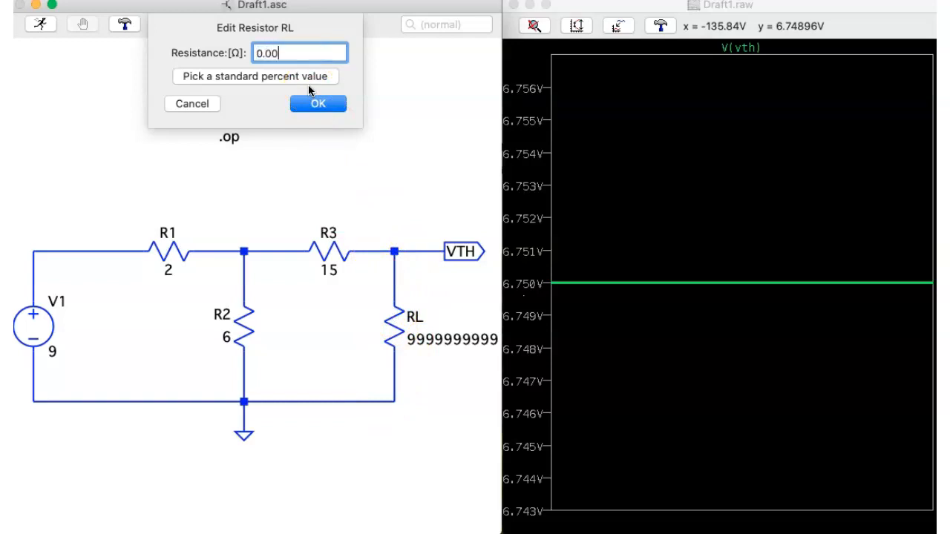
text(000001)
click(319, 102)
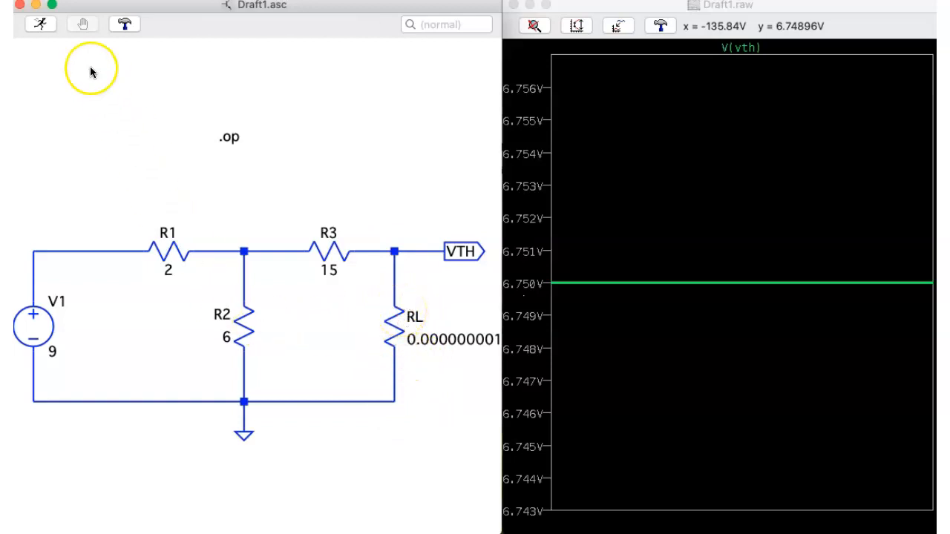
click(42, 26)
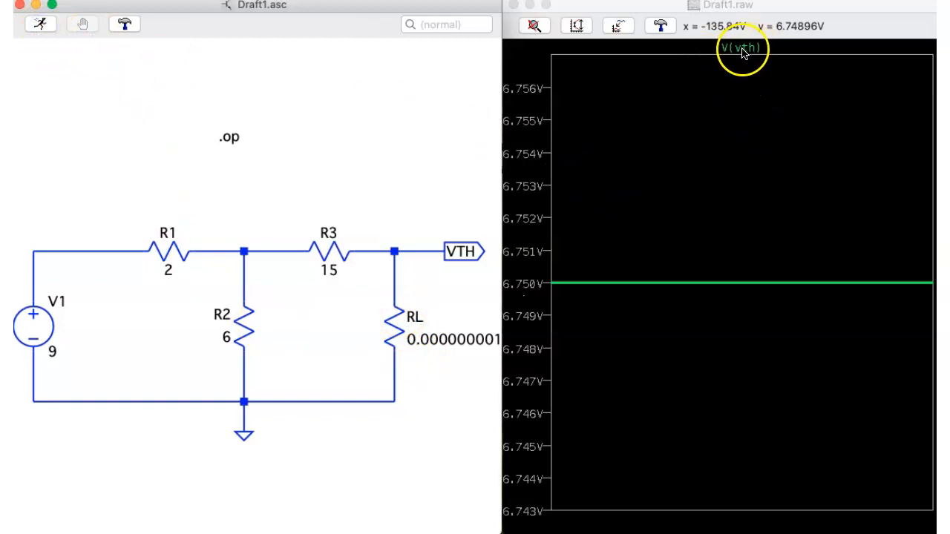
Delete the V(vth) trace from the waveform plot and leave delete mode.
right_click(747, 87)
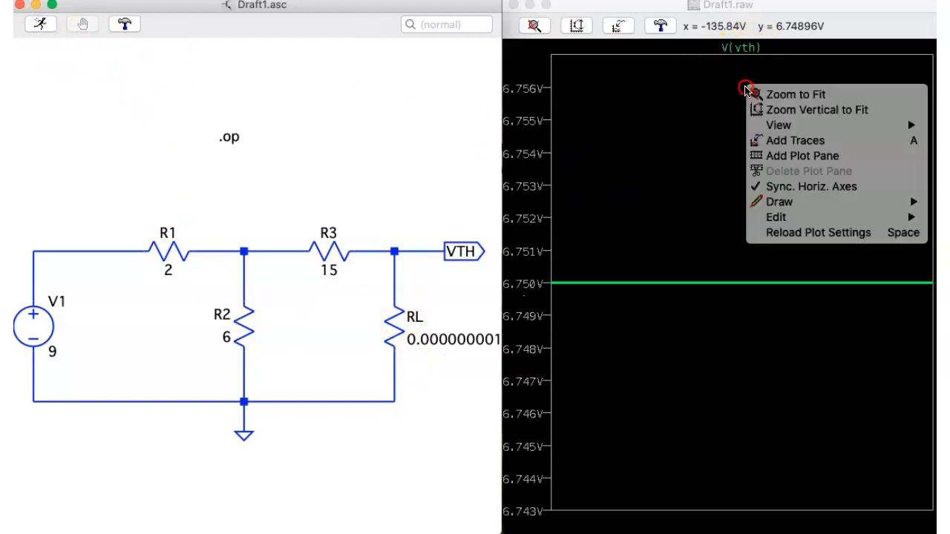
click(814, 216)
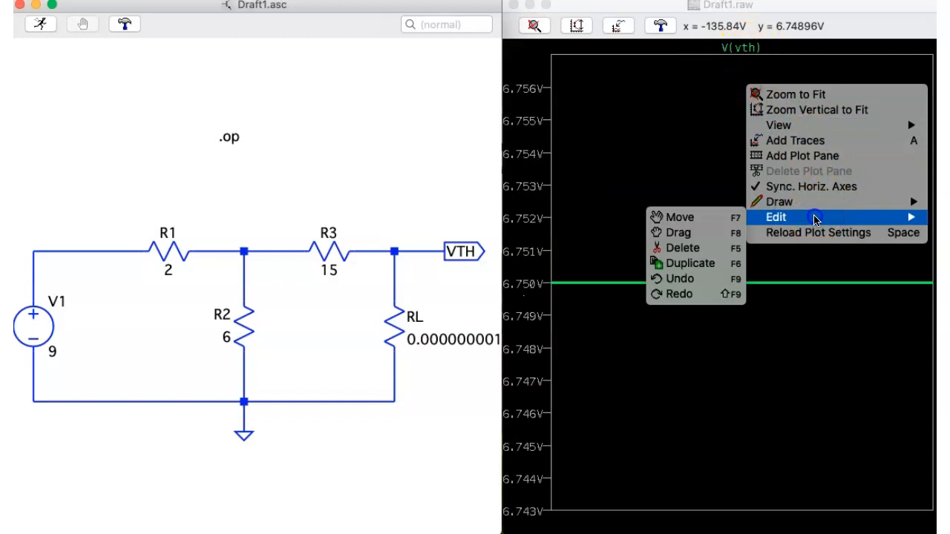
click(690, 247)
click(744, 48)
click(673, 160)
key(Escape)
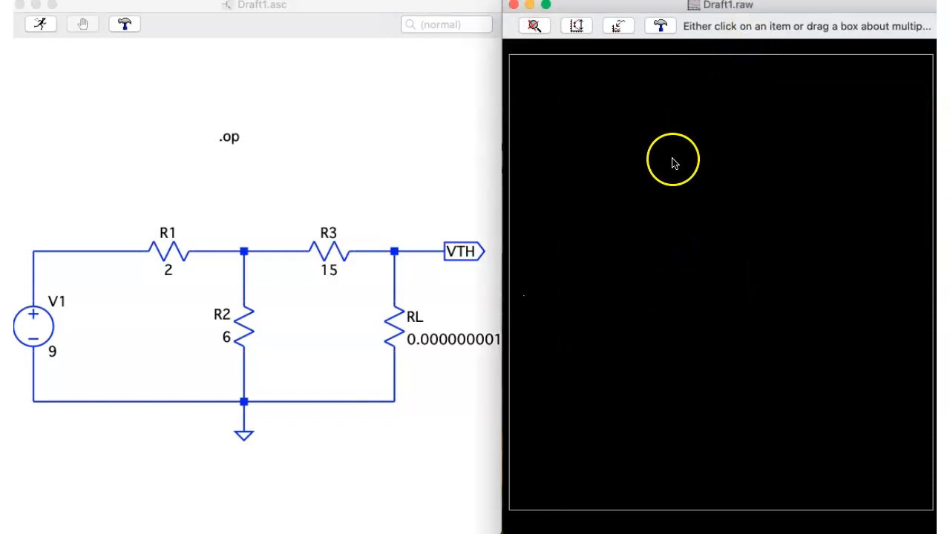
Plot the current through RL and read the trace with a cursor.
click(386, 321)
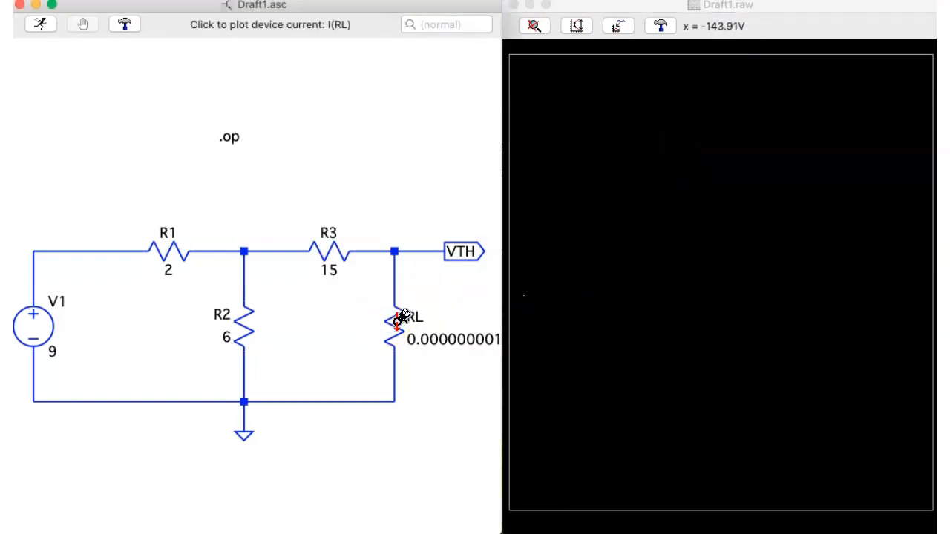
click(399, 319)
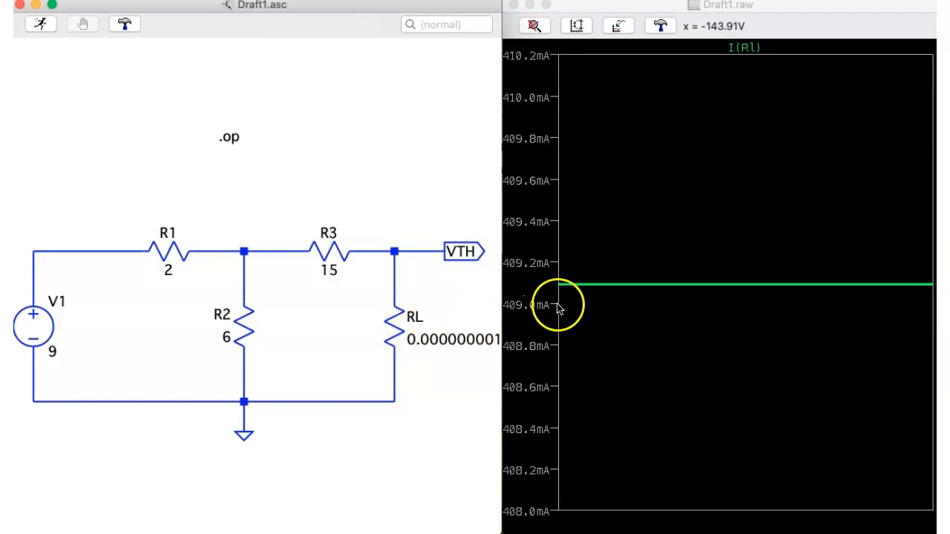
click(749, 49)
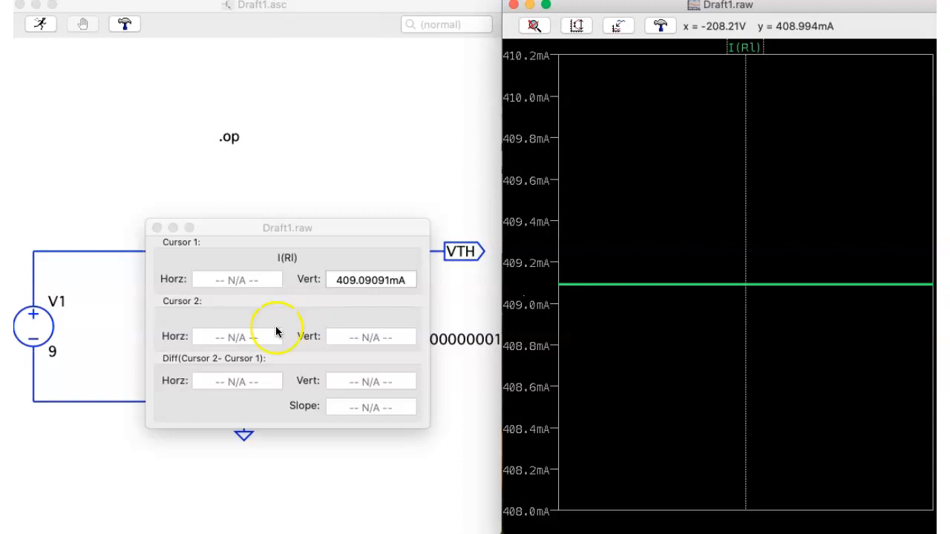
click(157, 228)
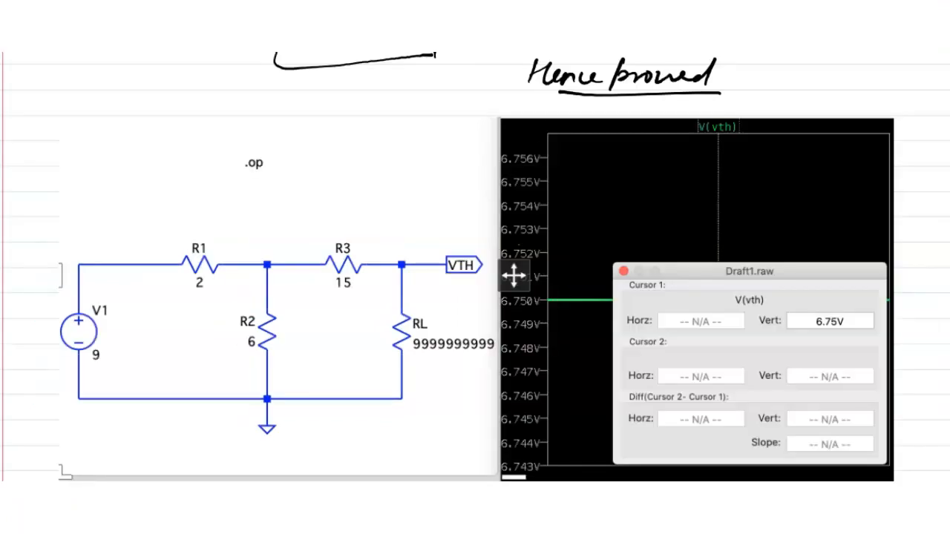
In the handwritten notes, circle the 6.75V cursor reading in red and mark the node beside VTH with a dot.
scroll(475, 267, down, 3)
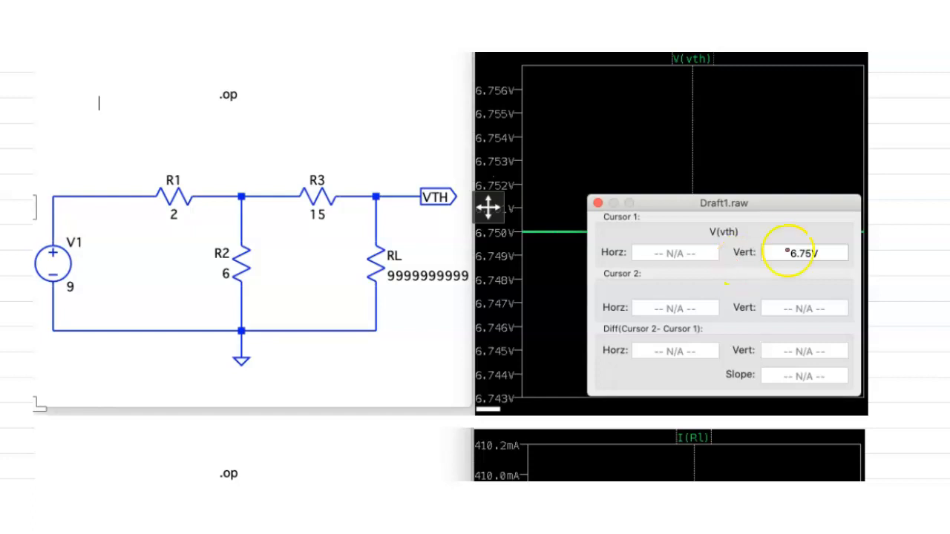
mouse_move(791, 232)
mouse_down()
mouse_move(820, 269)
mouse_move(777, 244)
mouse_up()
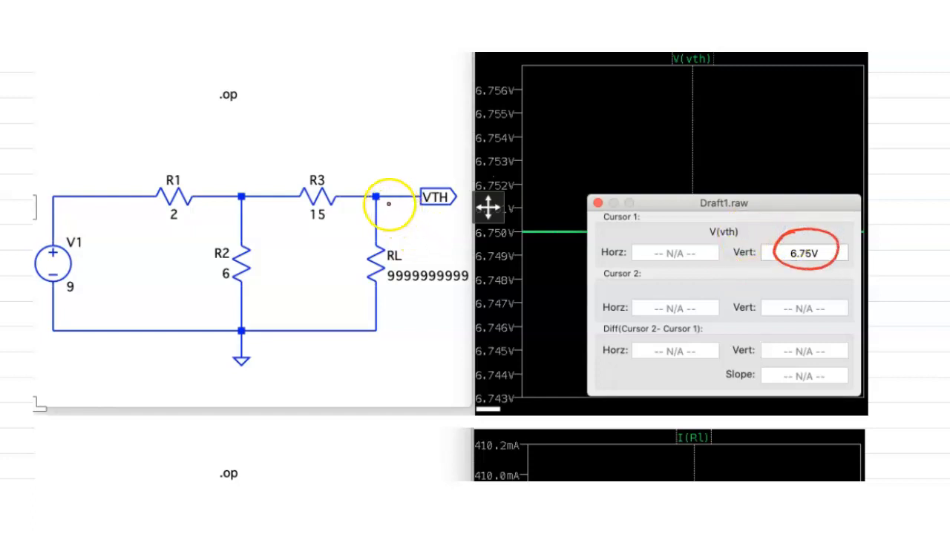
click(385, 204)
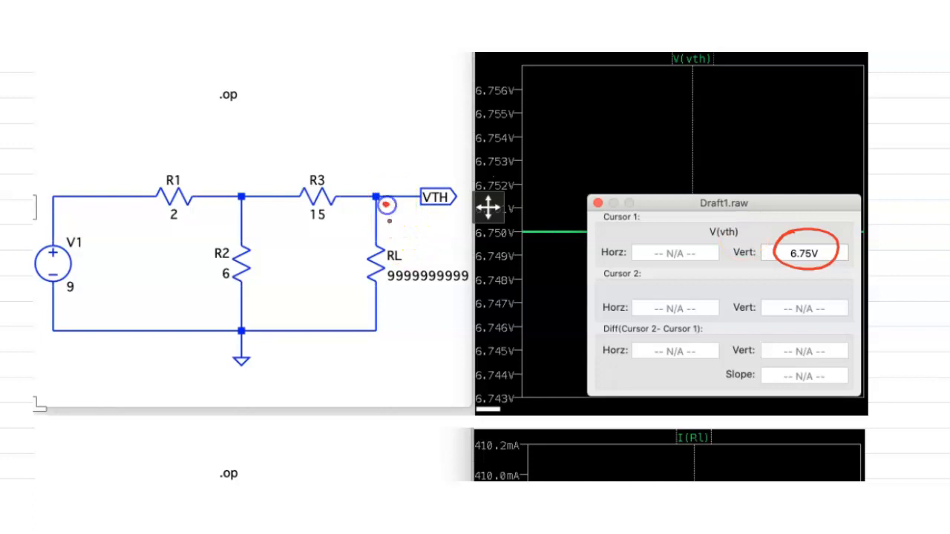
Circle the 409.09091mA cursor reading in the second pasted simulation image in red.
scroll(641, 315, down, 3)
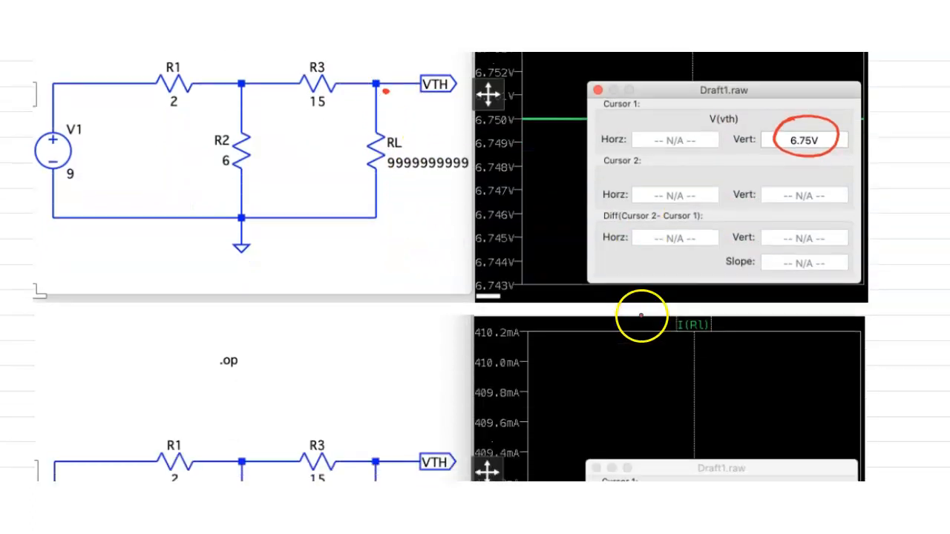
scroll(641, 315, down, 6)
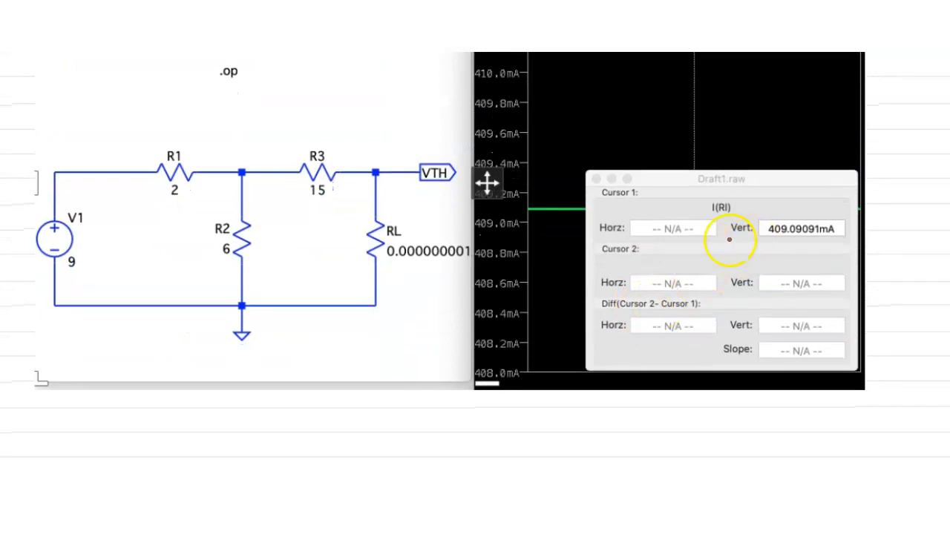
mouse_move(772, 214)
mouse_down()
mouse_move(839, 221)
mouse_move(772, 248)
mouse_move(789, 215)
mouse_move(761, 233)
mouse_up()
Handwrite "VTH = 6.75V" and, on the line below it, "ISC = 409.0909 mA" beneath the pasted images.
scroll(733, 243, down, 4)
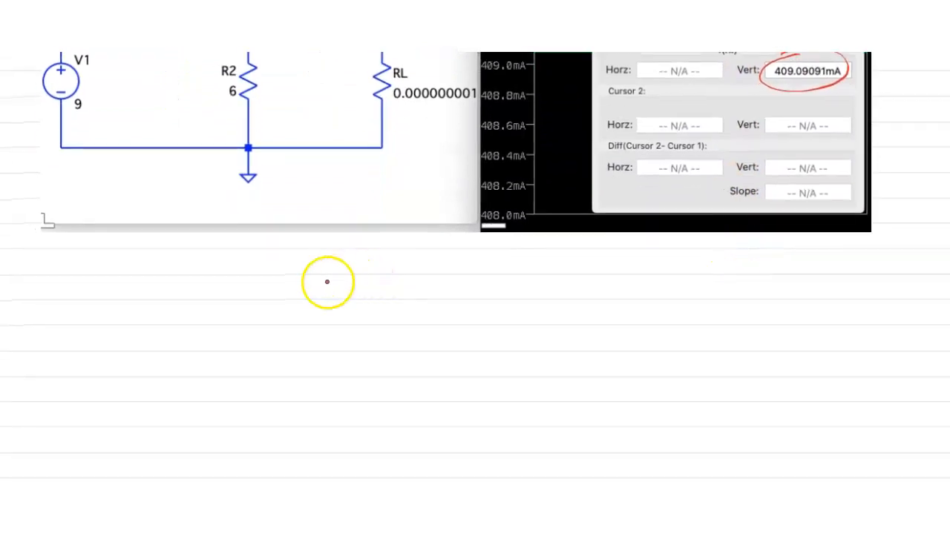
mouse_move(292, 263)
mouse_down()
mouse_move(324, 276)
mouse_move(390, 265)
mouse_move(454, 271)
mouse_move(467, 261)
mouse_up()
mouse_move(290, 304)
mouse_down()
mouse_move(287, 319)
mouse_move(299, 304)
mouse_move(297, 322)
mouse_move(309, 331)
mouse_move(420, 314)
mouse_move(469, 315)
mouse_move(480, 326)
mouse_move(558, 319)
mouse_up()
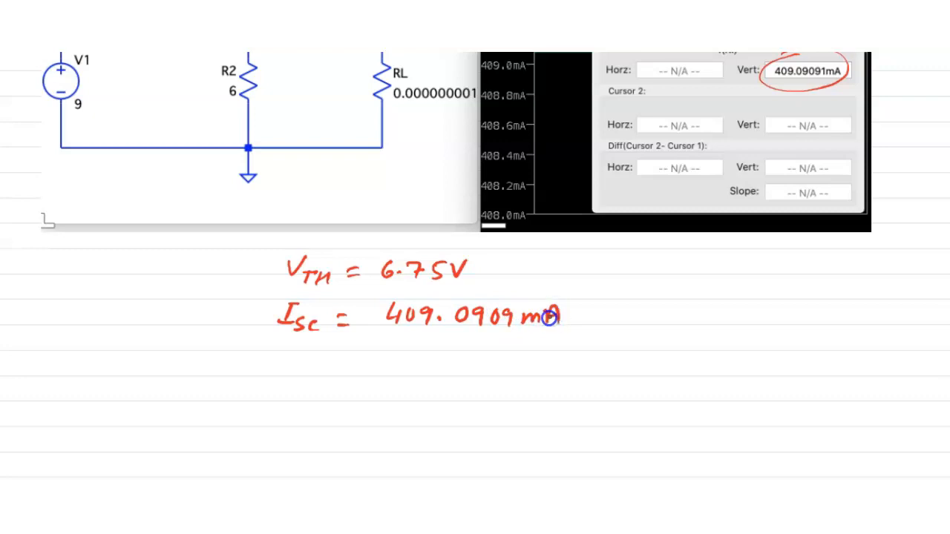
Write the short-circuit current converted to amperes, "= 0.409 Amp.", under the ISC line.
drag(337, 354, 351, 362)
mouse_move(386, 354)
mouse_down()
mouse_move(377, 360)
mouse_move(449, 356)
mouse_move(452, 375)
mouse_move(530, 381)
mouse_move(538, 369)
mouse_up()
click(394, 363)
click(547, 366)
Write the Thevenin resistance calculation "RTH = VTH/ISC = 6.75/0.409 = 16.5 Ω" below the current values.
scroll(503, 364, down, 2)
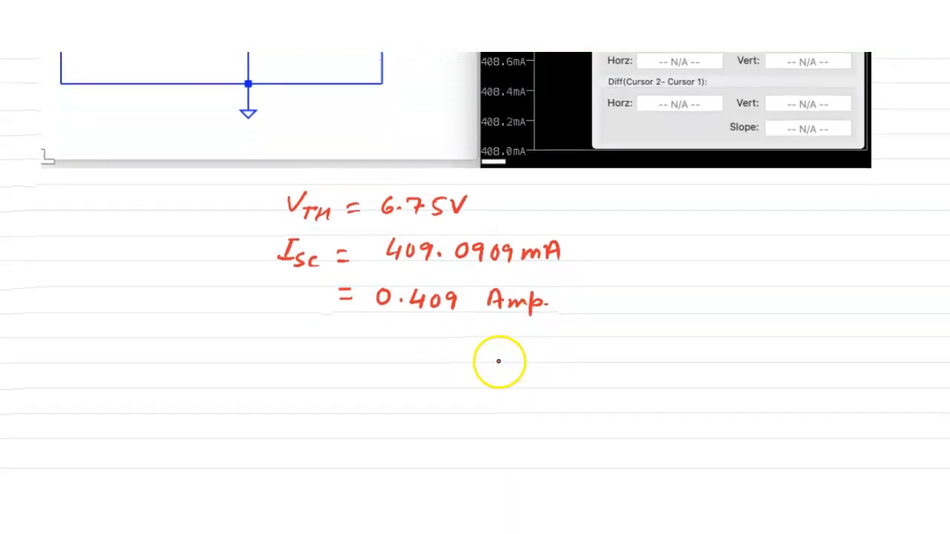
mouse_move(259, 338)
mouse_down()
mouse_move(267, 357)
mouse_move(388, 335)
mouse_move(410, 350)
mouse_move(366, 358)
mouse_move(378, 379)
mouse_move(370, 383)
mouse_move(376, 369)
mouse_move(404, 392)
mouse_up()
mouse_move(441, 348)
mouse_down()
mouse_move(519, 356)
mouse_move(547, 339)
mouse_move(483, 362)
mouse_move(490, 383)
mouse_move(532, 381)
mouse_move(543, 391)
mouse_up()
click(507, 352)
click(495, 382)
click(544, 380)
mouse_move(586, 356)
mouse_down()
mouse_move(570, 355)
mouse_move(647, 360)
mouse_move(637, 366)
mouse_up()
click(630, 359)
drag(641, 346, 692, 361)
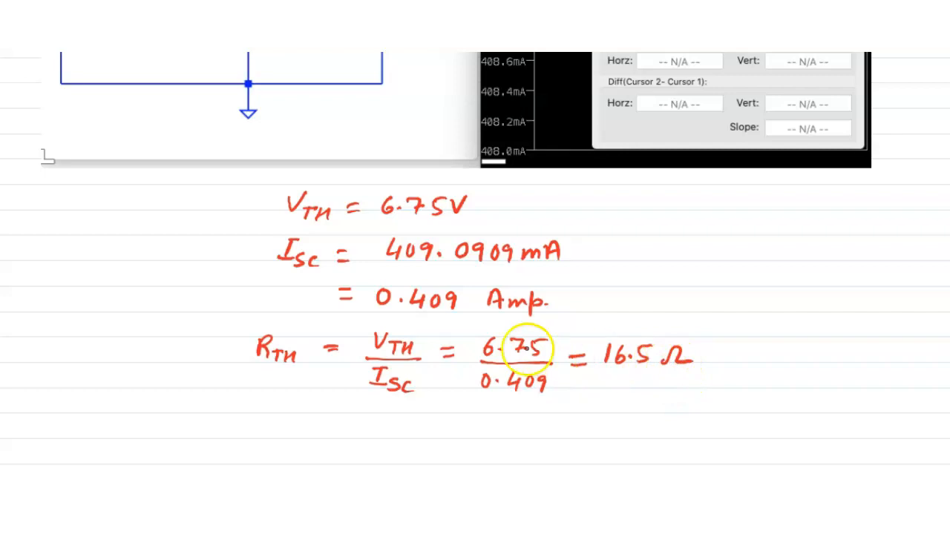
scroll(430, 282, down, 1)
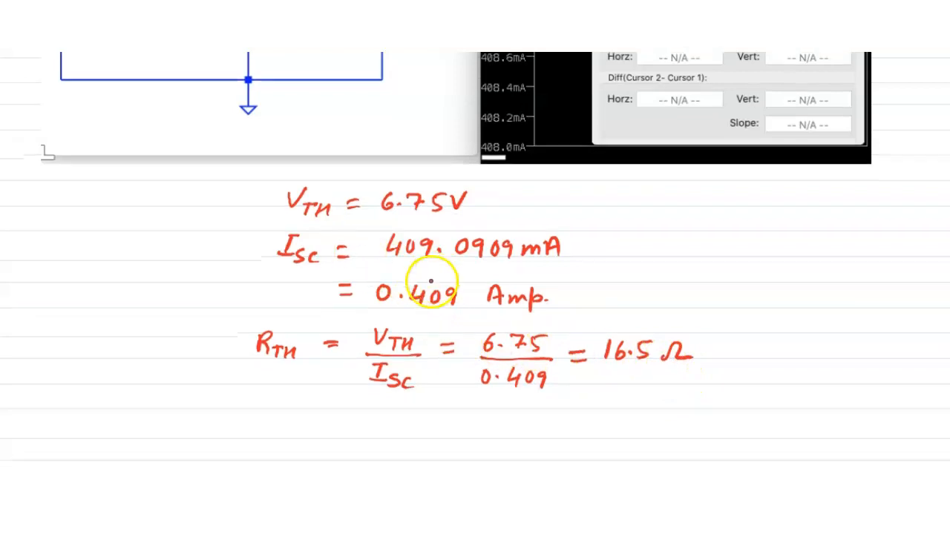
scroll(434, 285, down, 3)
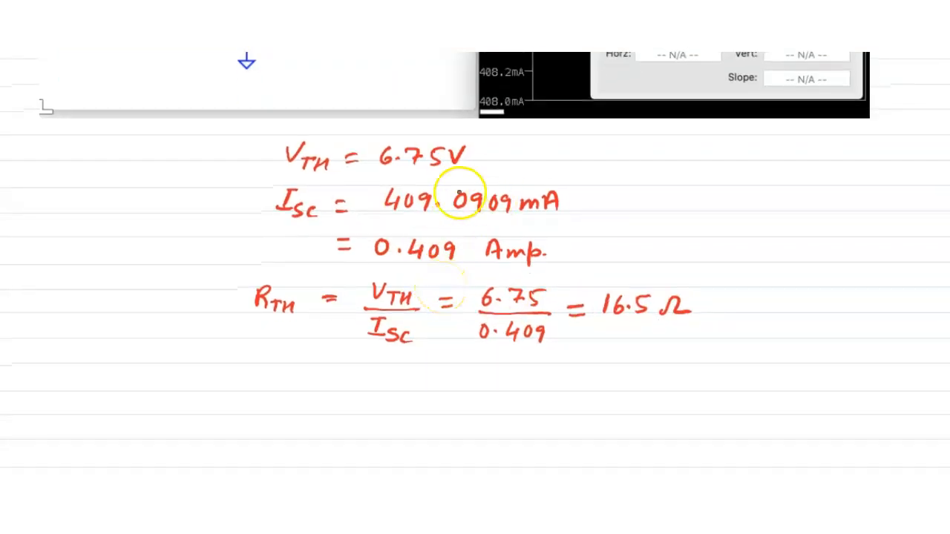
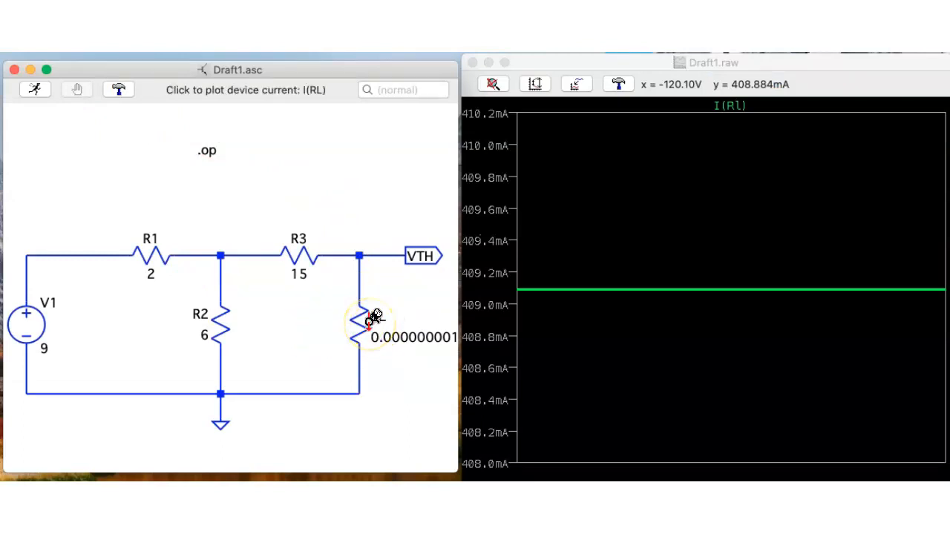
Return to the LTspice schematic and set the load resistor RL to 10 ohms.
click(370, 320)
right_click(369, 320)
text(1)
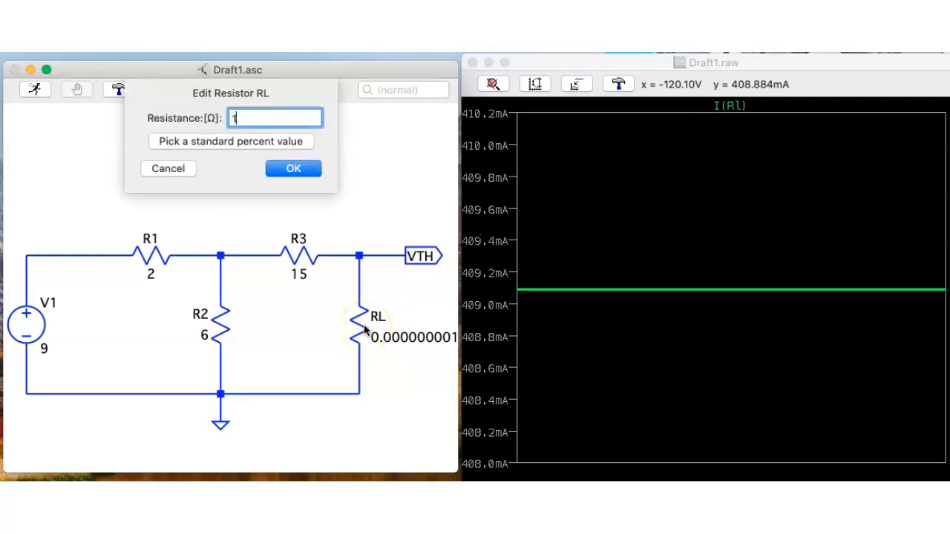
text(0)
click(294, 168)
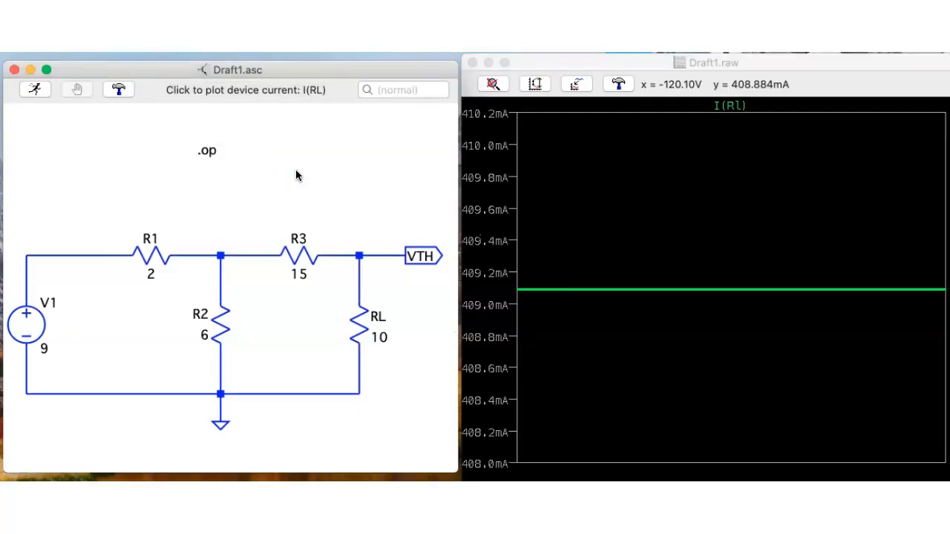
Rerun the simulation, plot the current through RL and zoom the plot to fit the trace.
click(37, 89)
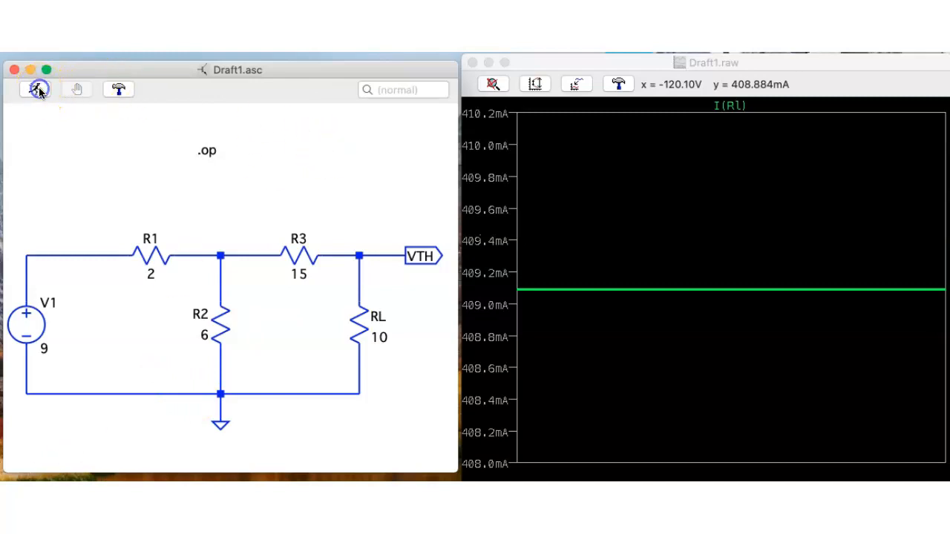
click(363, 319)
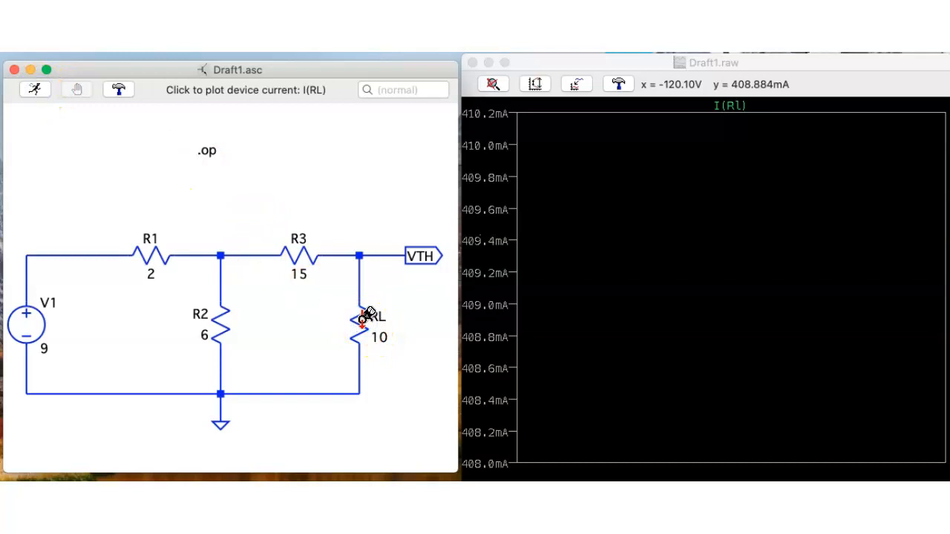
click(486, 87)
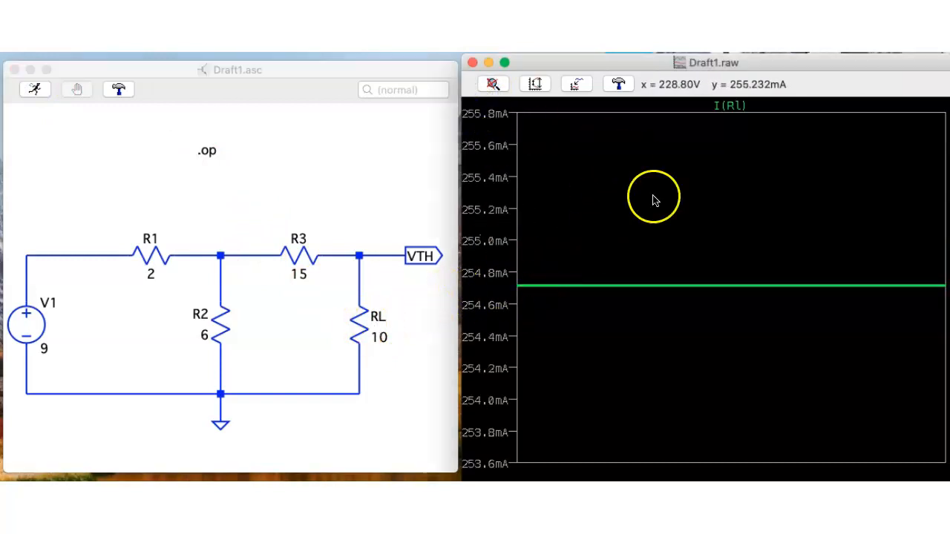
Read the load current by attaching a cursor to the I(RL) trace, and close the cursor readout.
click(733, 104)
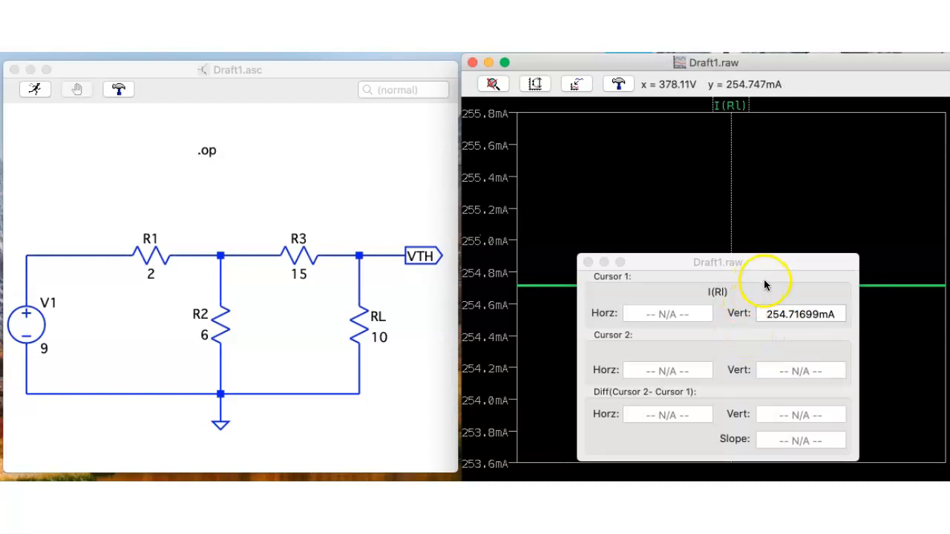
click(587, 262)
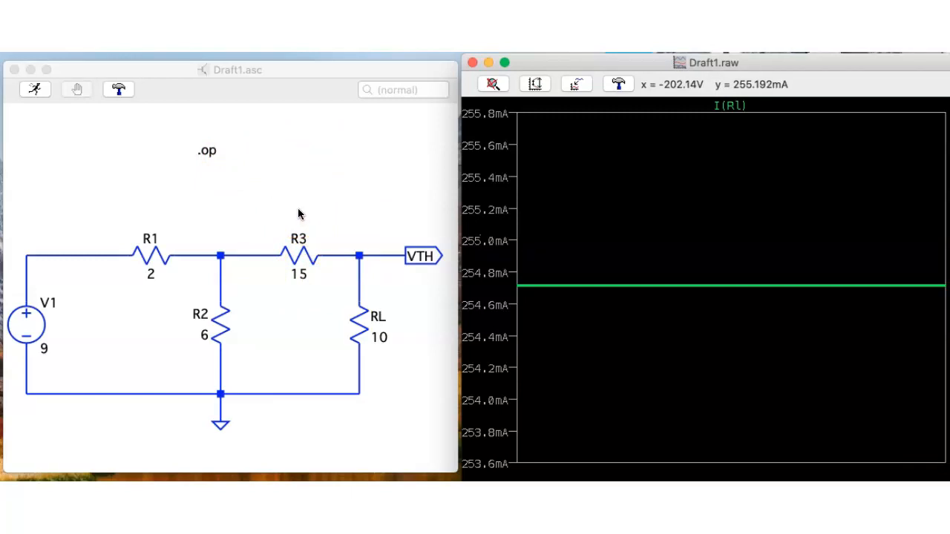
Create a new blank schematic and move its window higher over the original circuit.
click(114, 148)
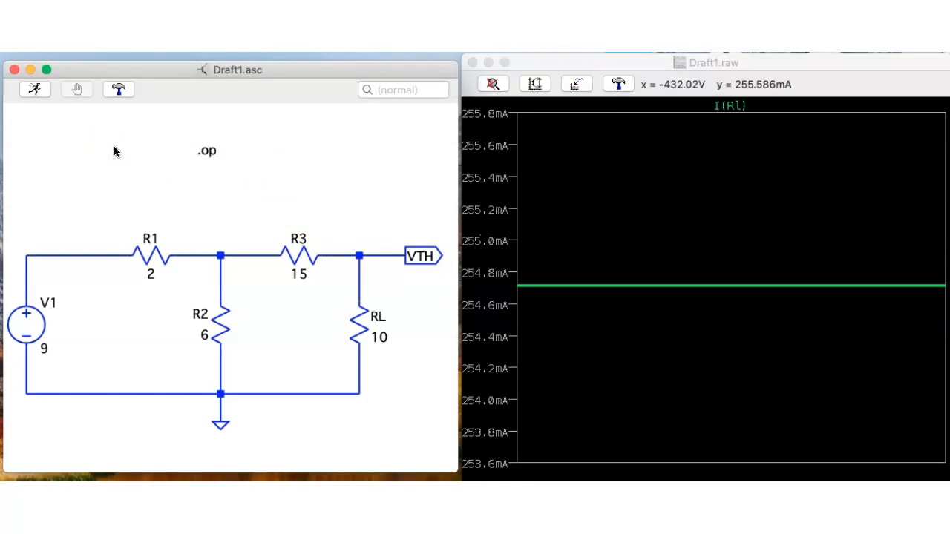
click(52, 54)
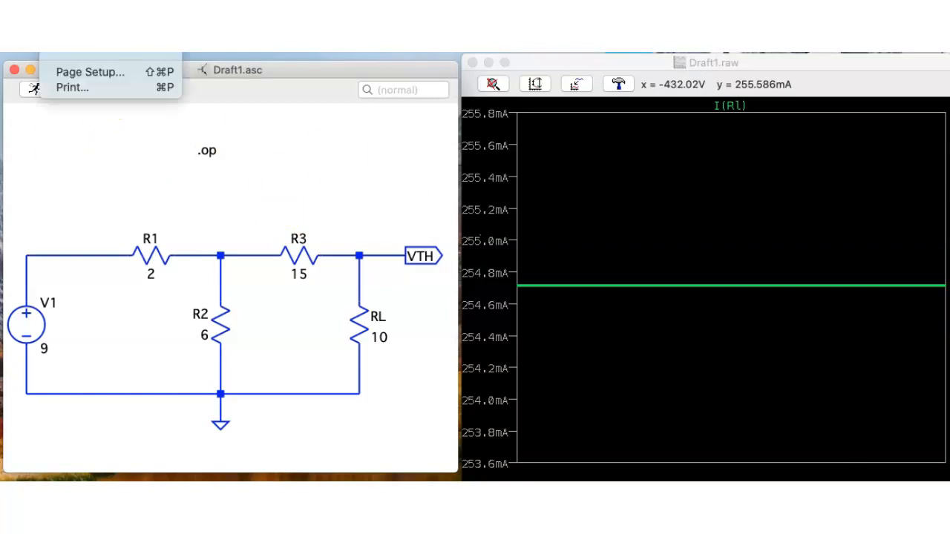
click(89, 53)
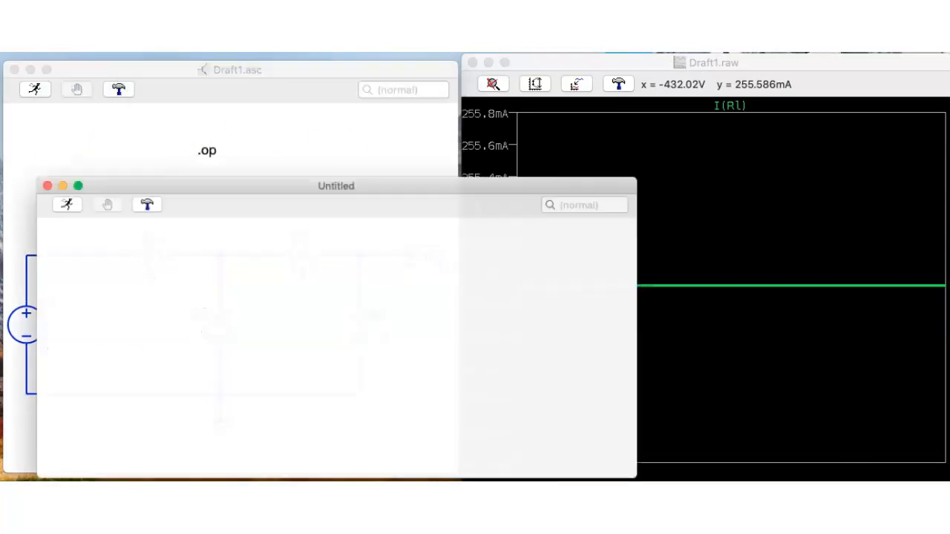
drag(162, 199, 181, 128)
Place a voltage source near the left side of the new schematic and end the placement.
right_click(165, 234)
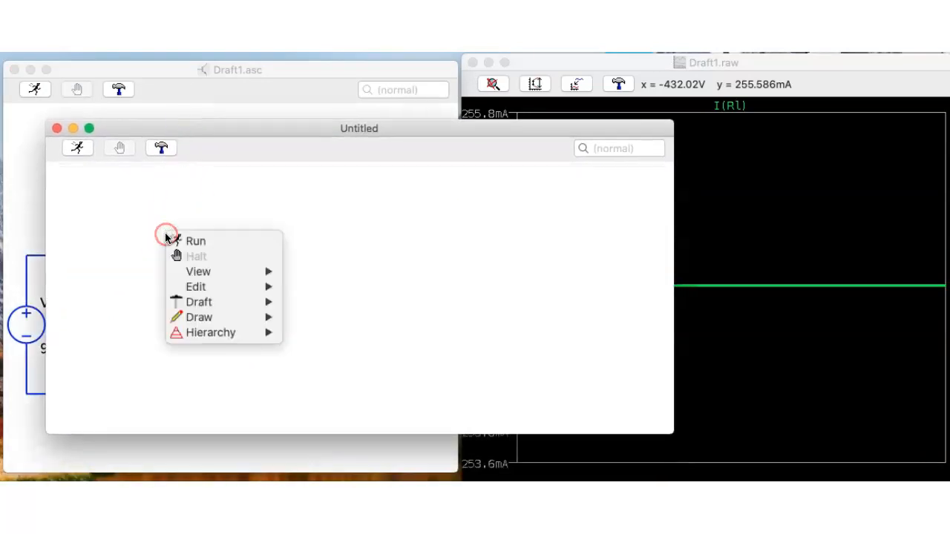
mouse_move(220, 302)
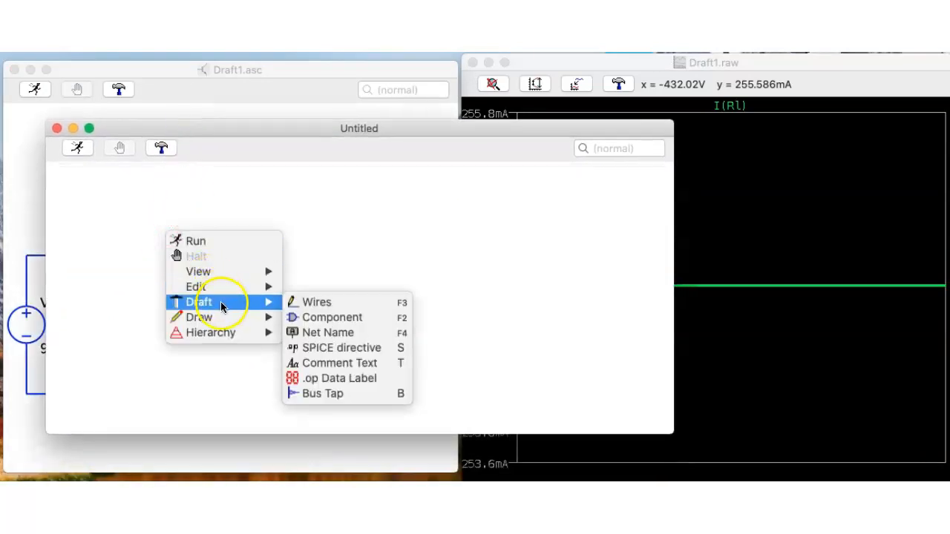
click(333, 318)
text(vol)
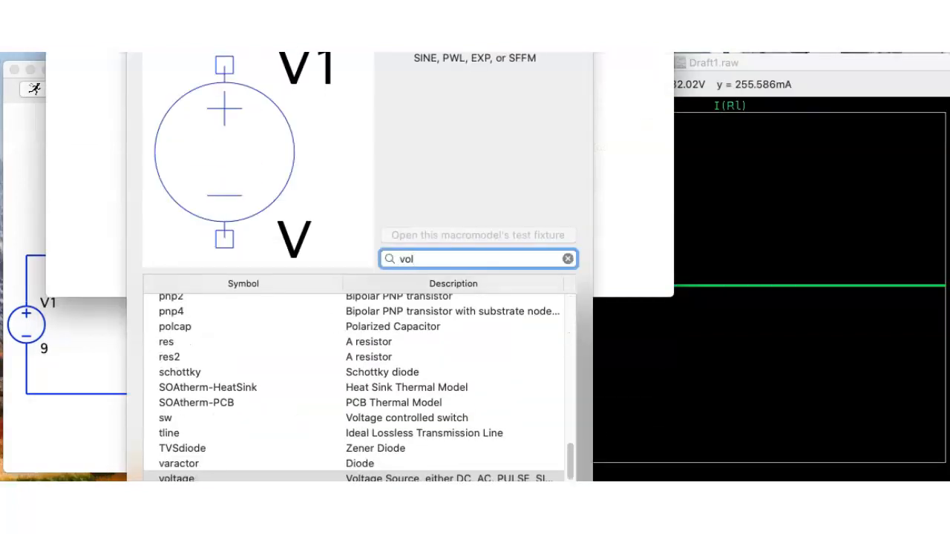
key(Return)
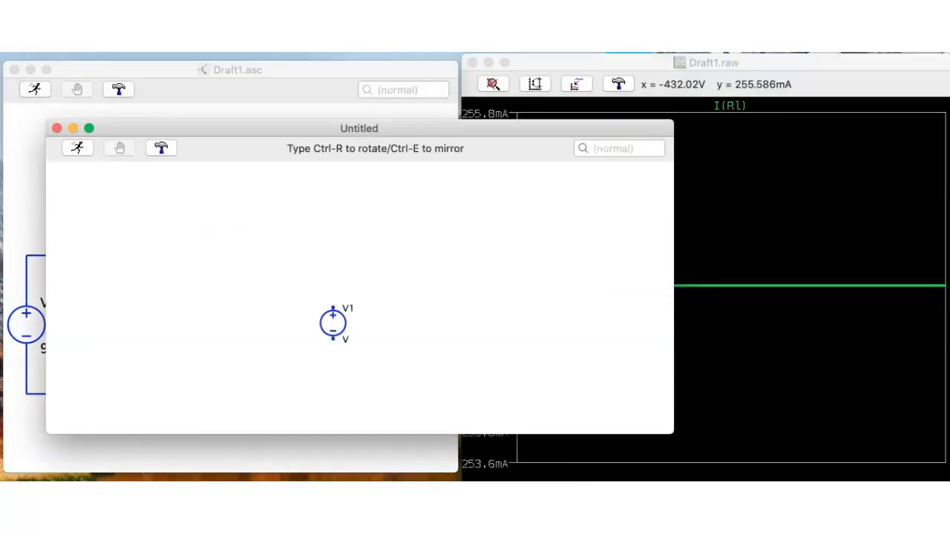
click(161, 277)
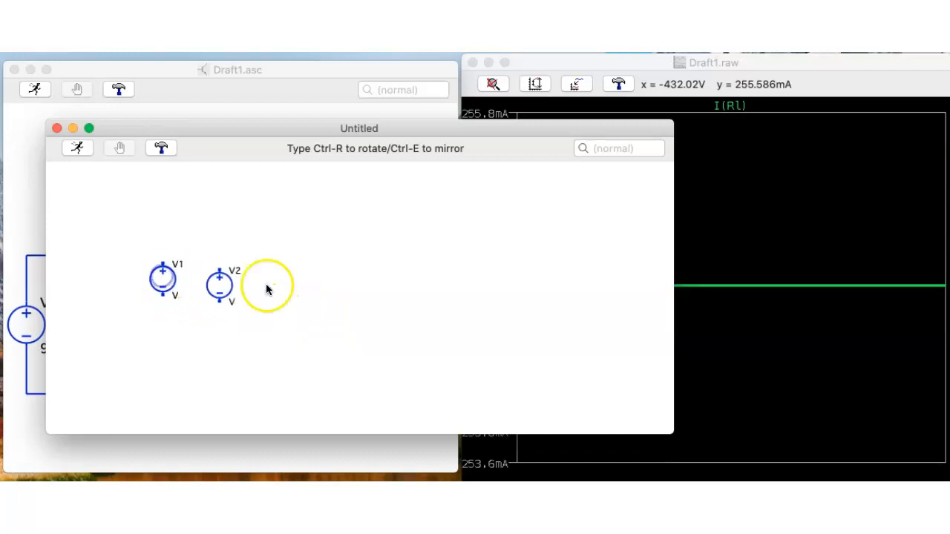
right_click(268, 290)
Place a horizontal resistor above and to the right of the voltage source.
right_click(268, 289)
mouse_move(299, 351)
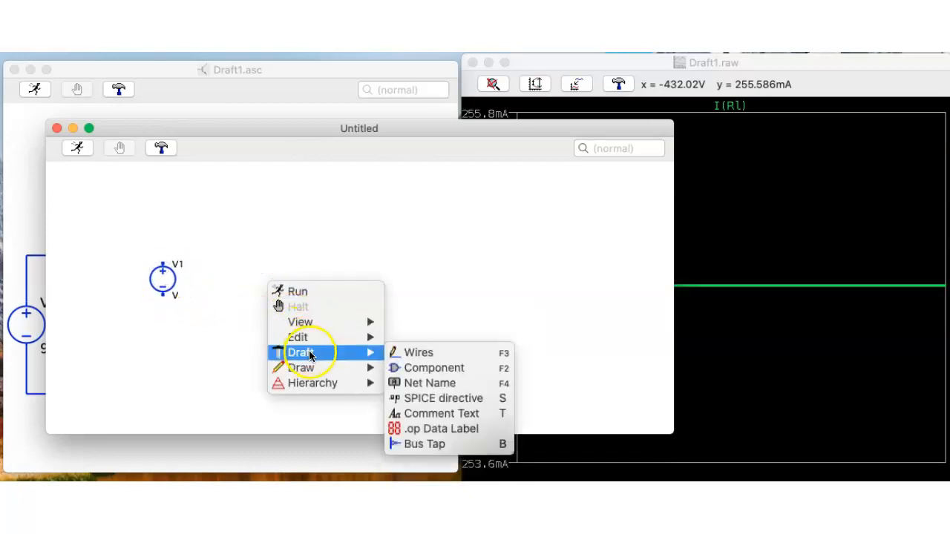
click(415, 368)
text(res)
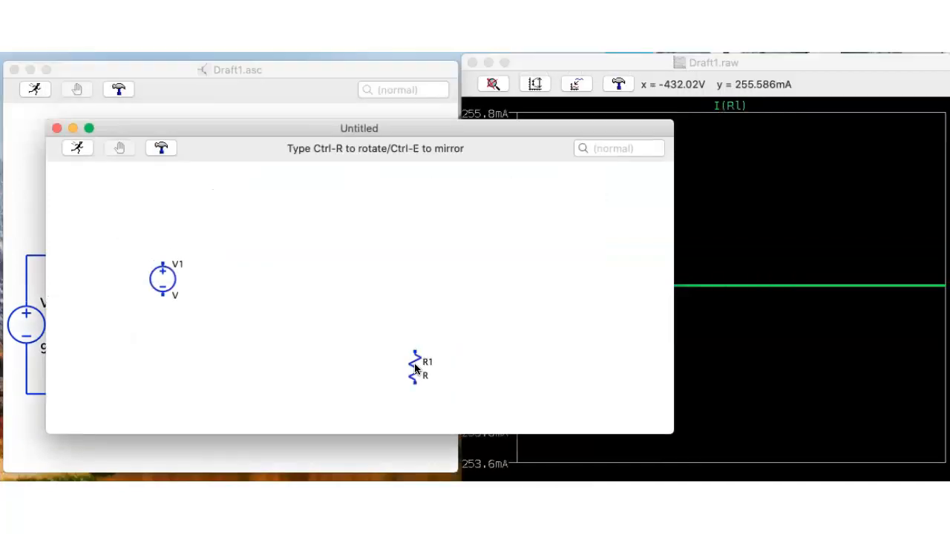
click(259, 217)
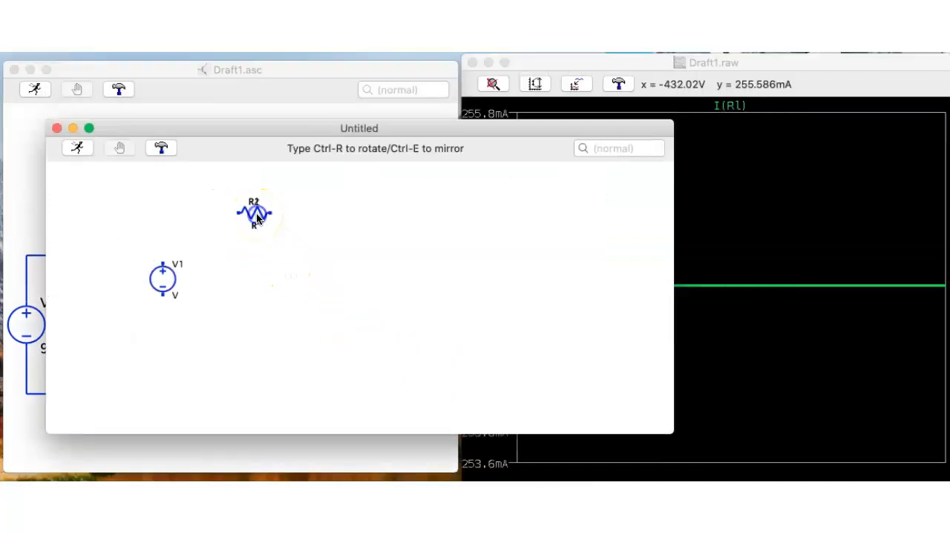
right_click(297, 244)
Place a second resistor vertically to the right, roughly level with the voltage source.
right_click(297, 244)
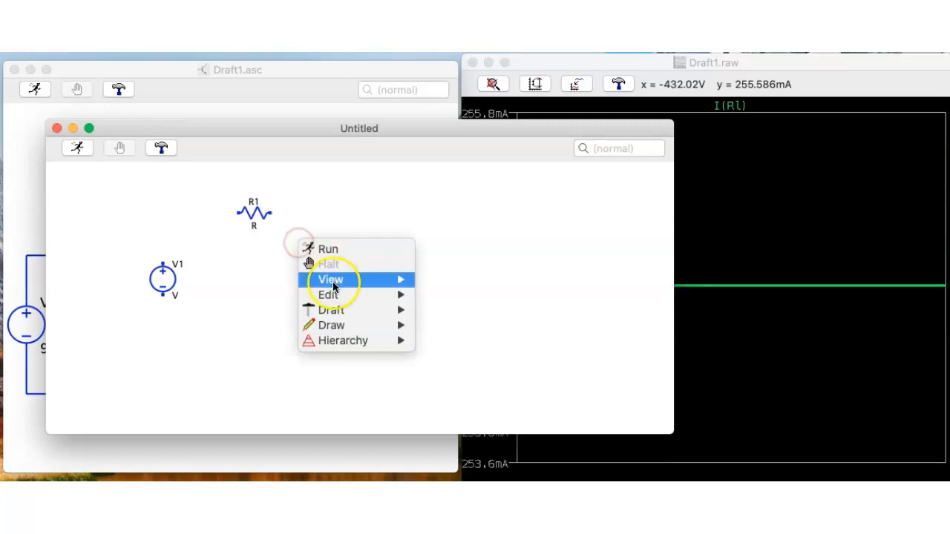
mouse_move(331, 309)
click(467, 327)
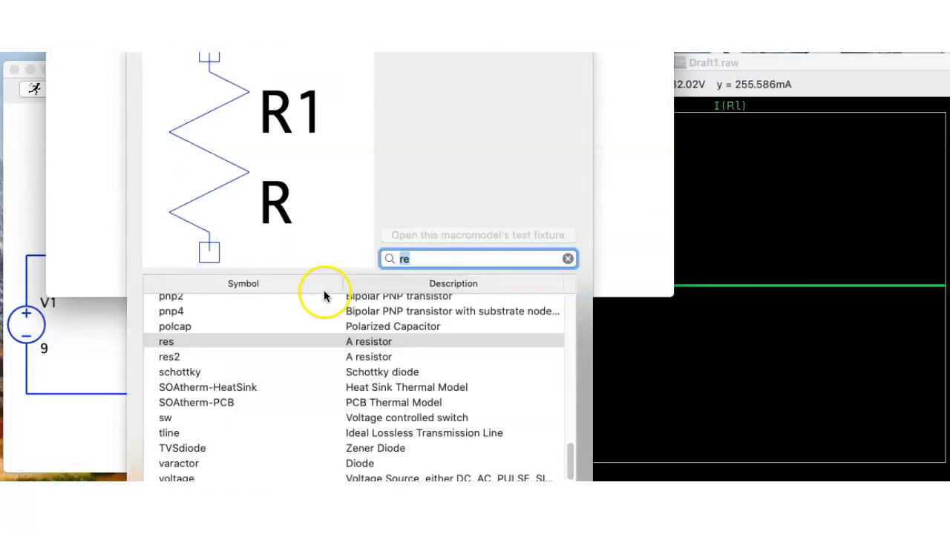
key(Return)
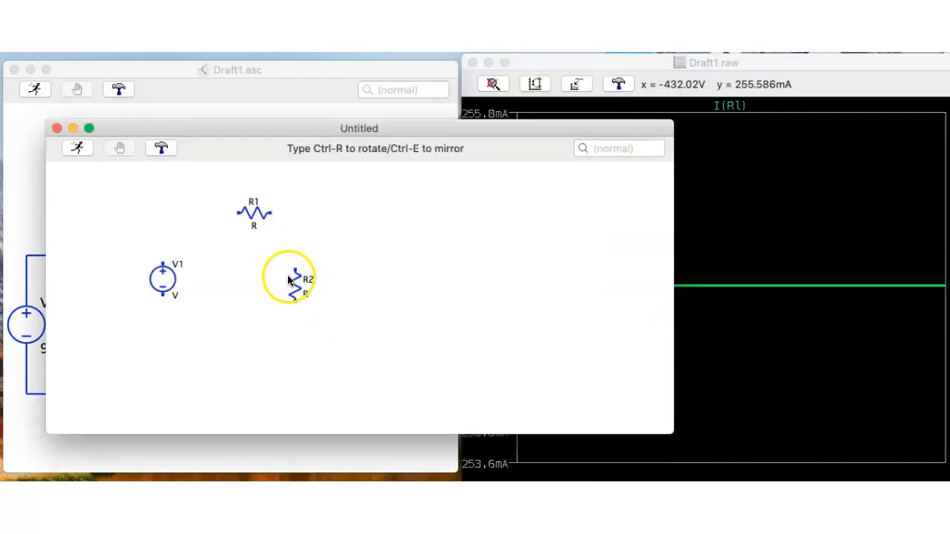
click(337, 272)
right_click(337, 273)
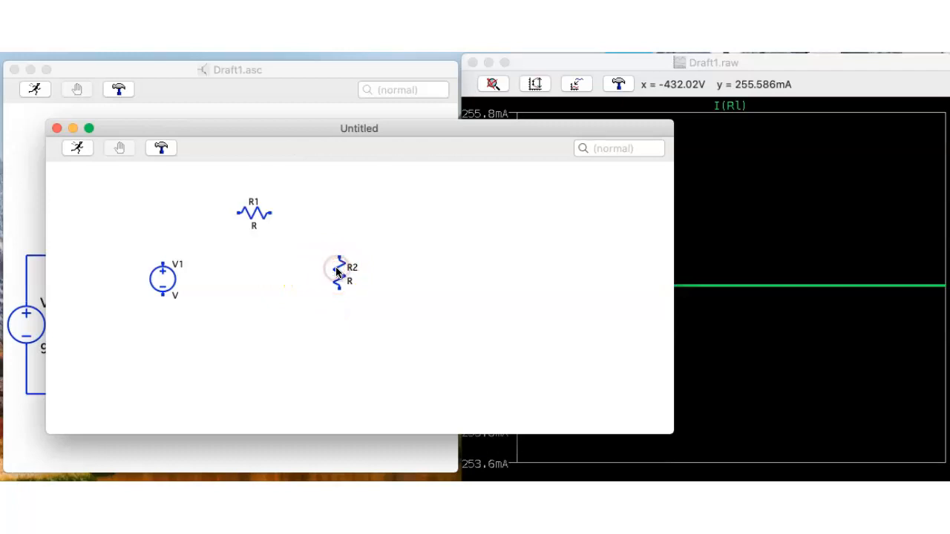
Set the horizontal resistor R1 to 16.5 ohms and the voltage source V1 to 6.75 V DC.
right_click(254, 213)
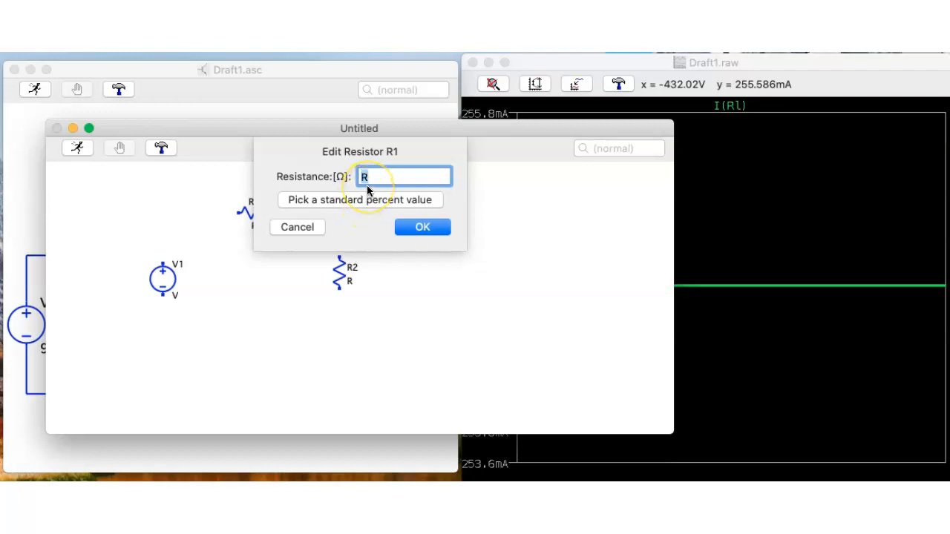
text(16.5)
key(Return)
right_click(170, 288)
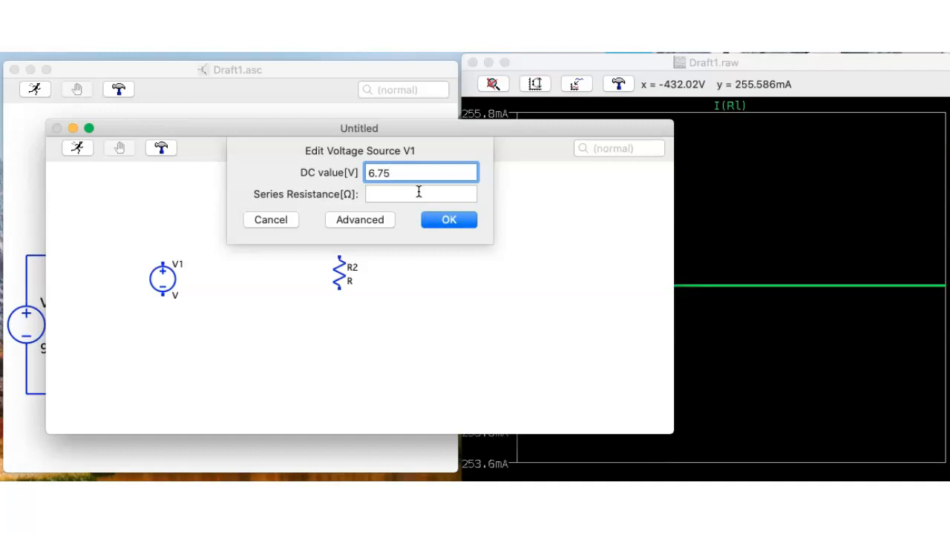
key(Return)
Wire the positive terminal of V1 to R1, and the other end of R1 to the upper end of R2.
right_click(197, 278)
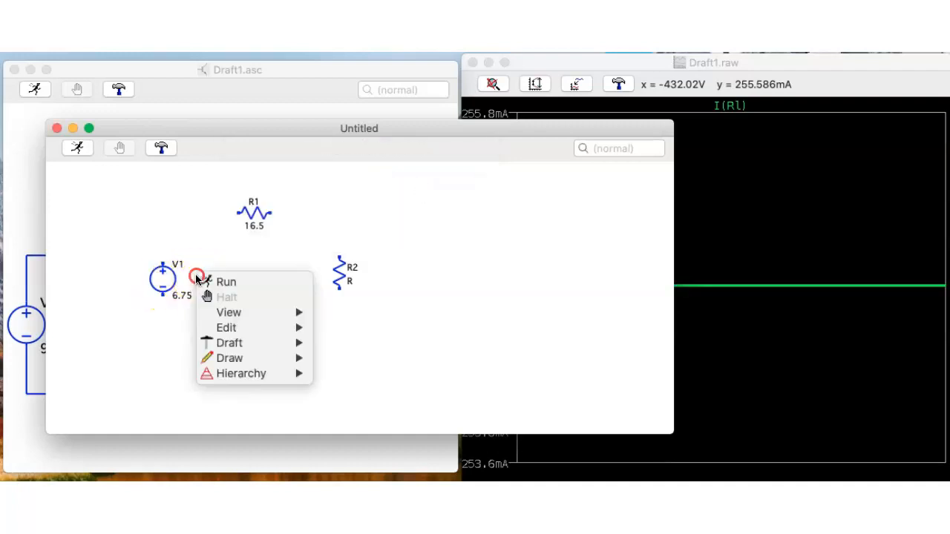
mouse_move(231, 342)
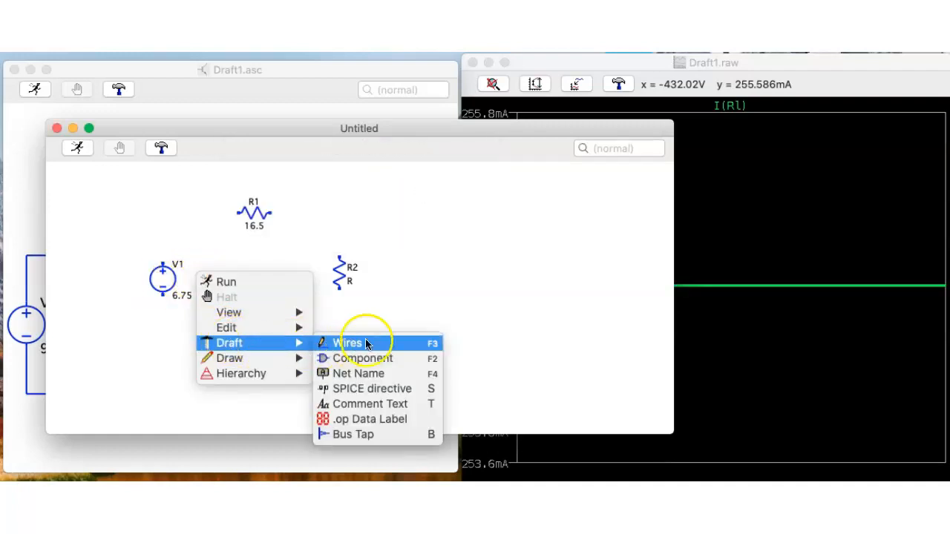
click(367, 340)
click(231, 214)
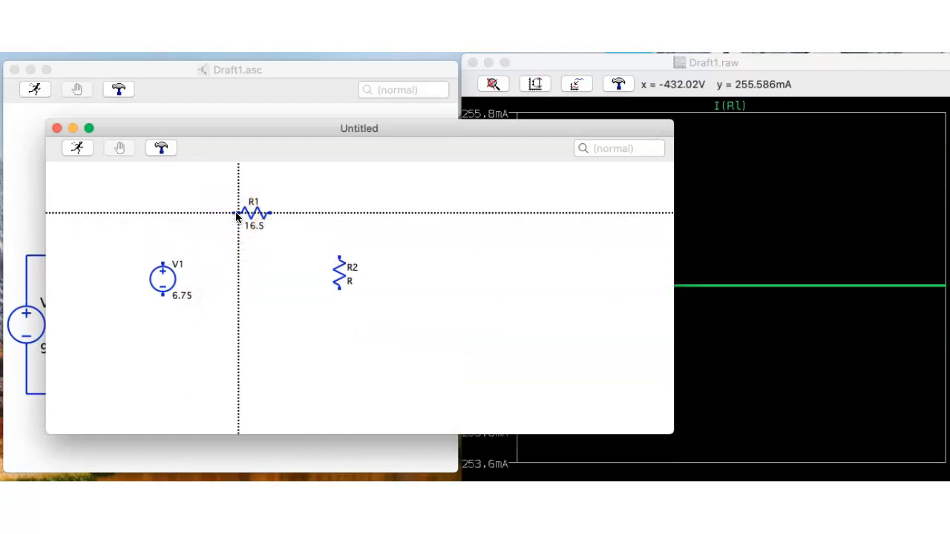
click(239, 213)
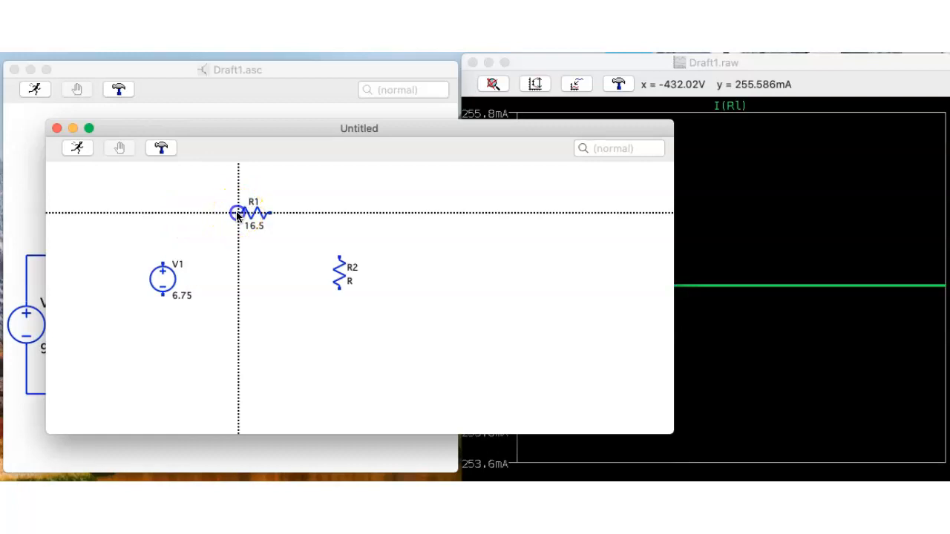
click(163, 213)
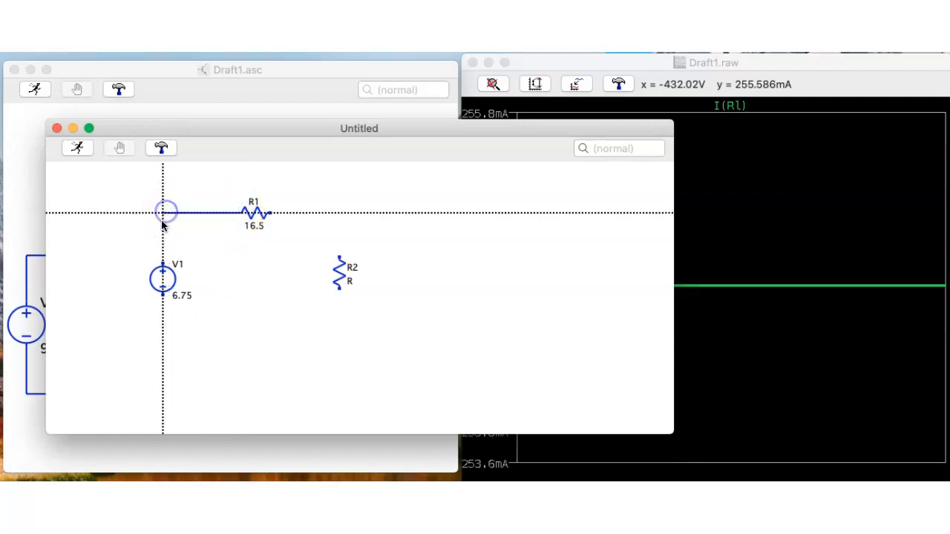
click(271, 213)
click(338, 213)
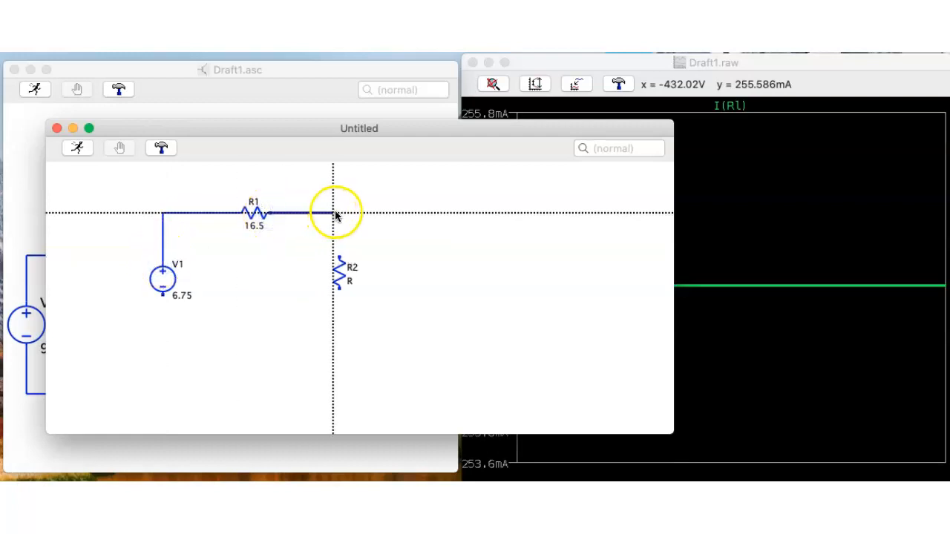
click(337, 257)
Wire the lower end of R2 back to the negative terminal of V1 to close the loop.
click(339, 290)
click(338, 339)
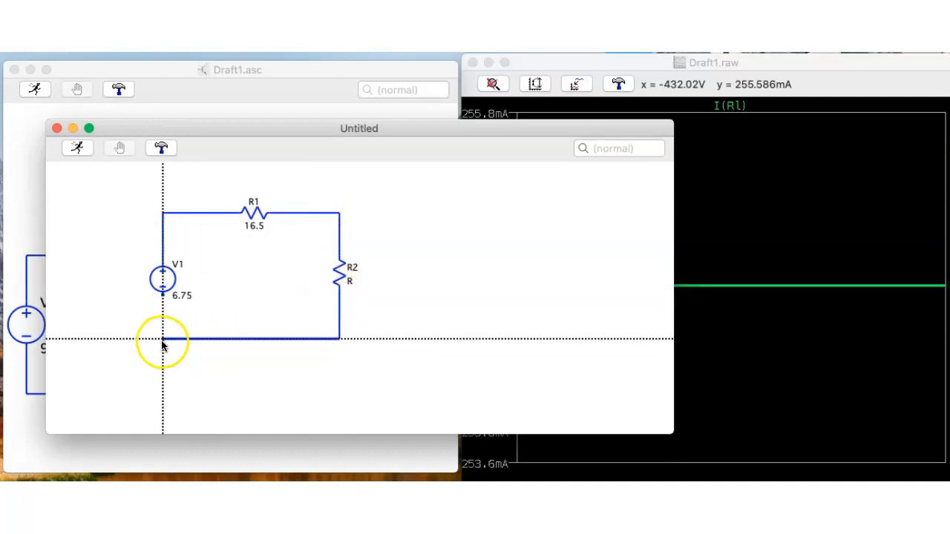
click(164, 295)
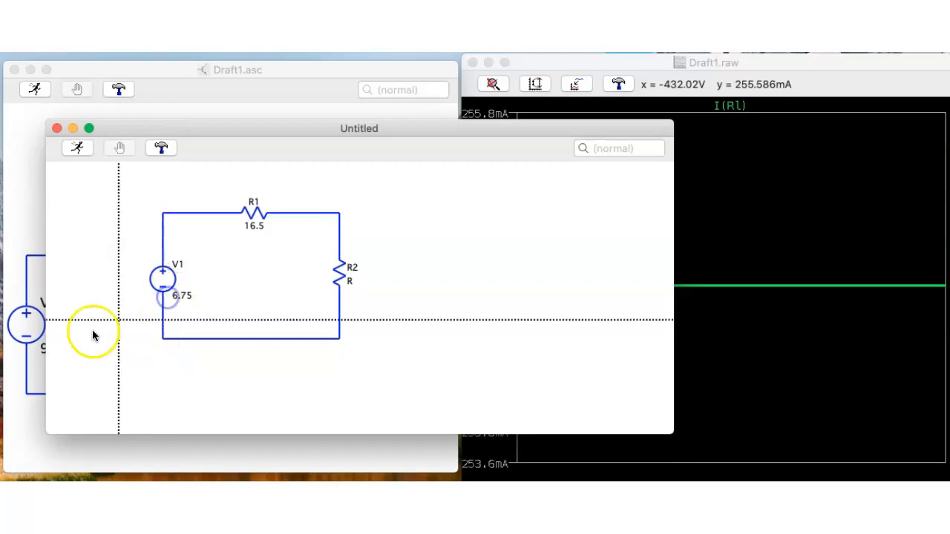
right_click(404, 276)
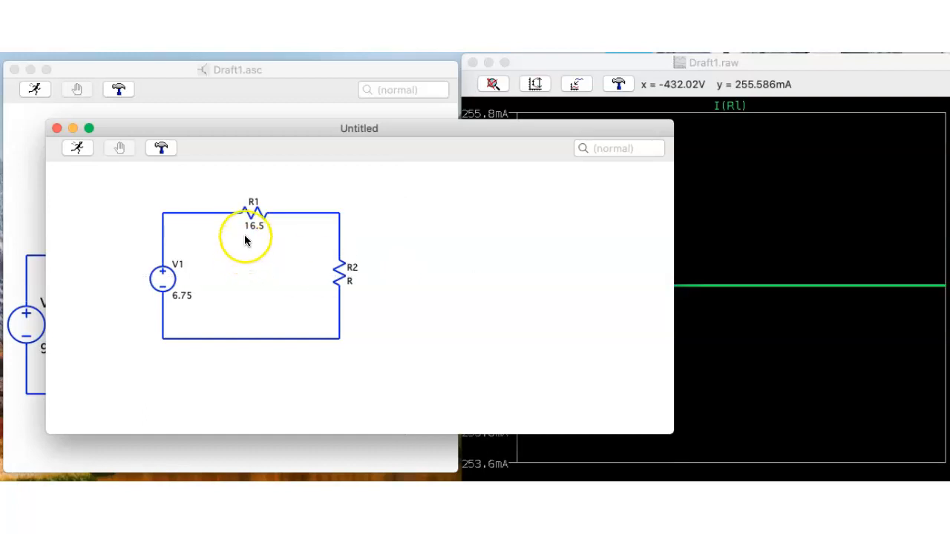
Rename the 16.5-ohm resistor R1 as Rth.
right_click(251, 202)
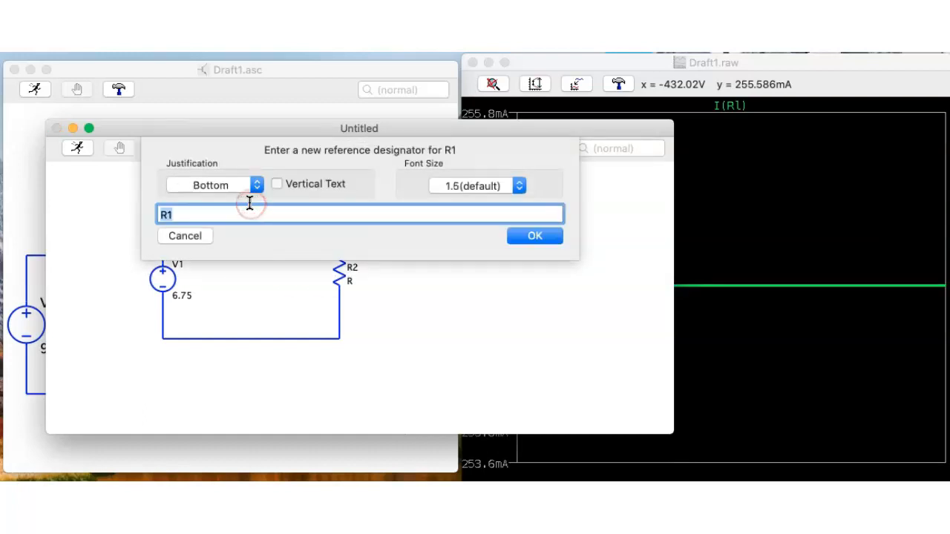
click(201, 218)
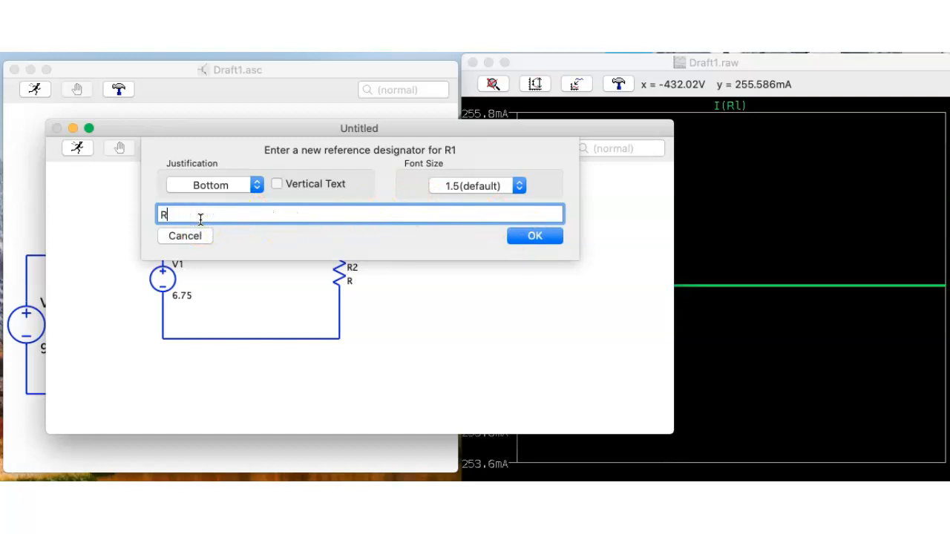
key(Escape)
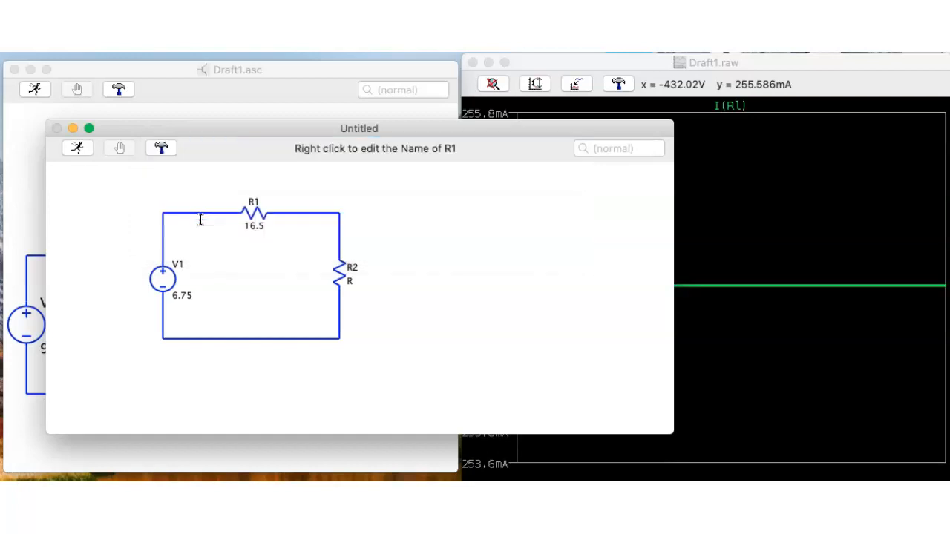
Rename the vertical load resistor R2 as RL.
right_click(349, 268)
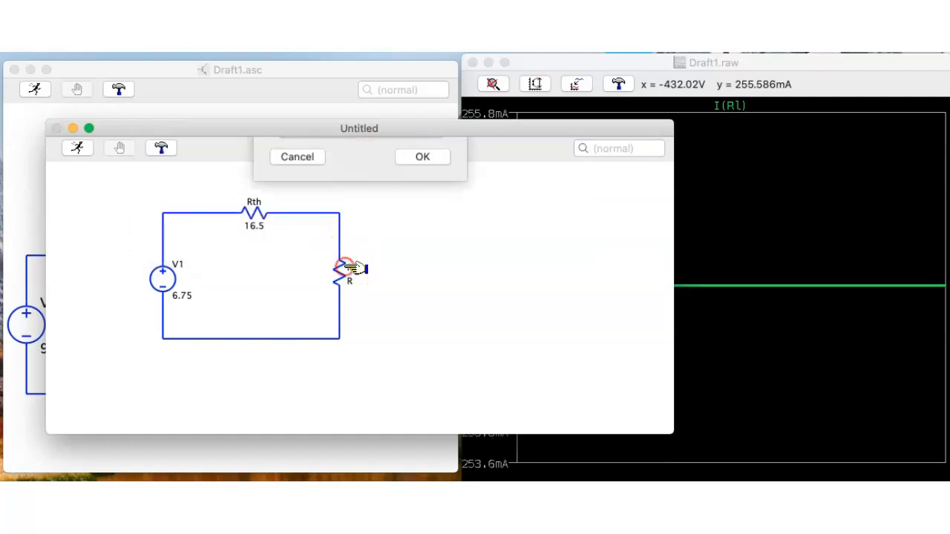
click(420, 226)
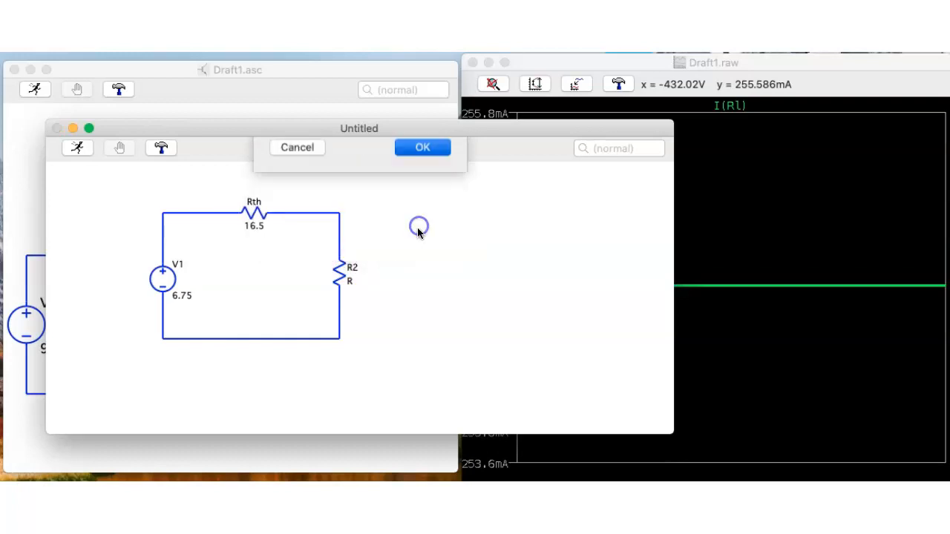
right_click(352, 267)
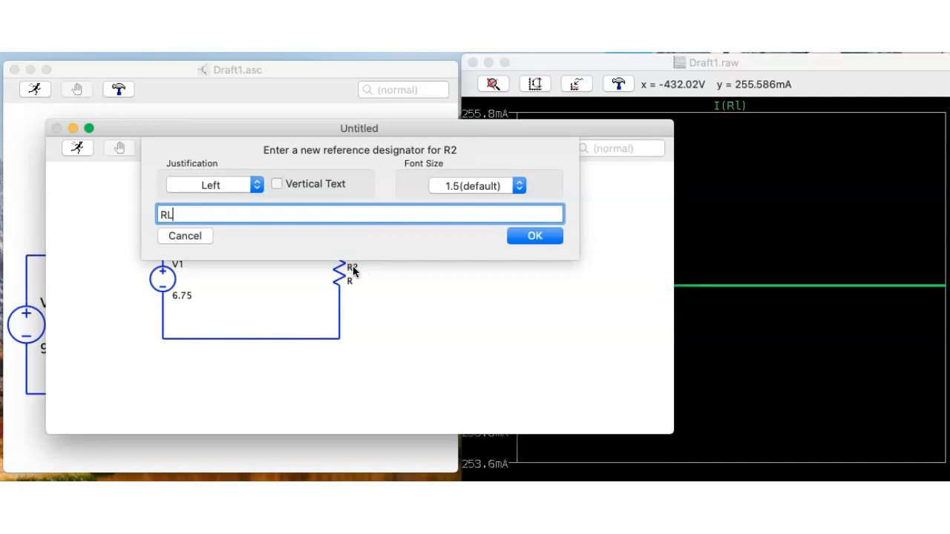
key(Return)
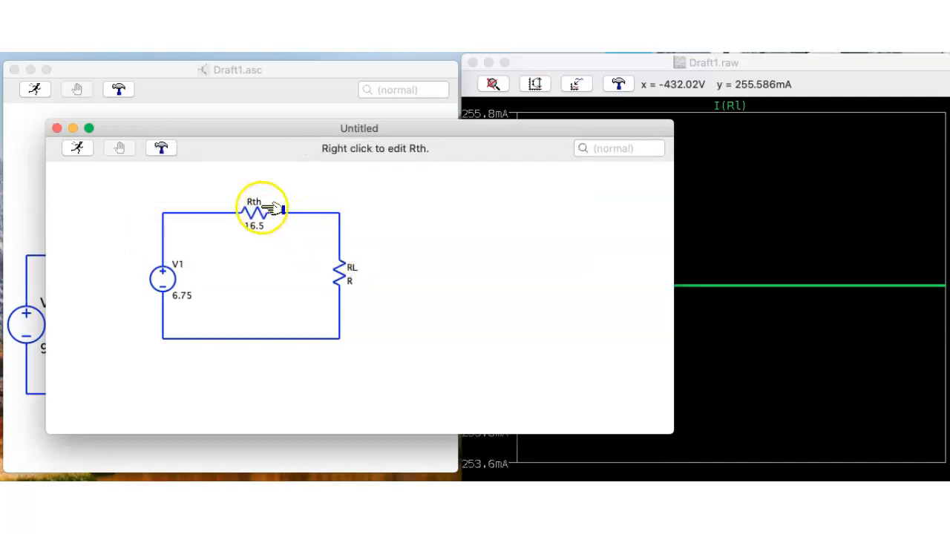
Set the load resistor RL's resistance to 10 ohms.
right_click(355, 279)
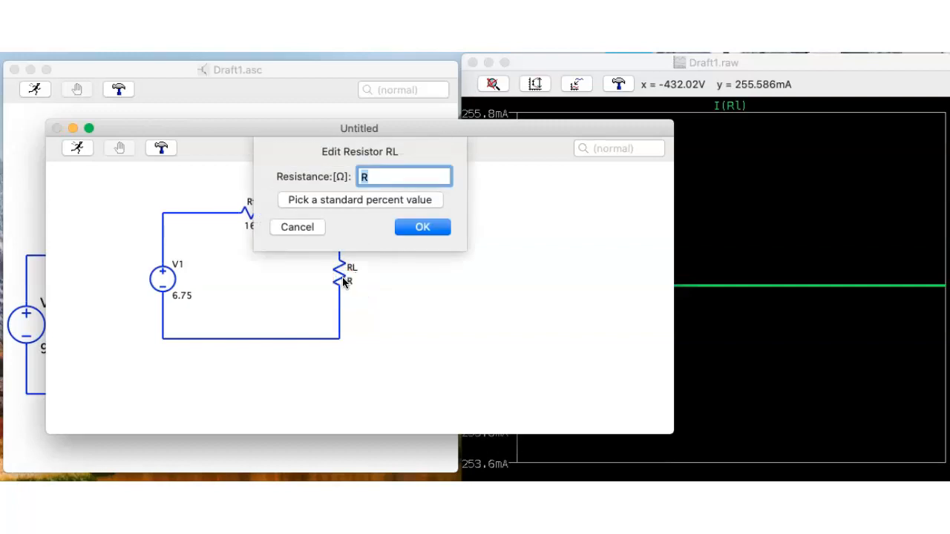
text(10)
key(Return)
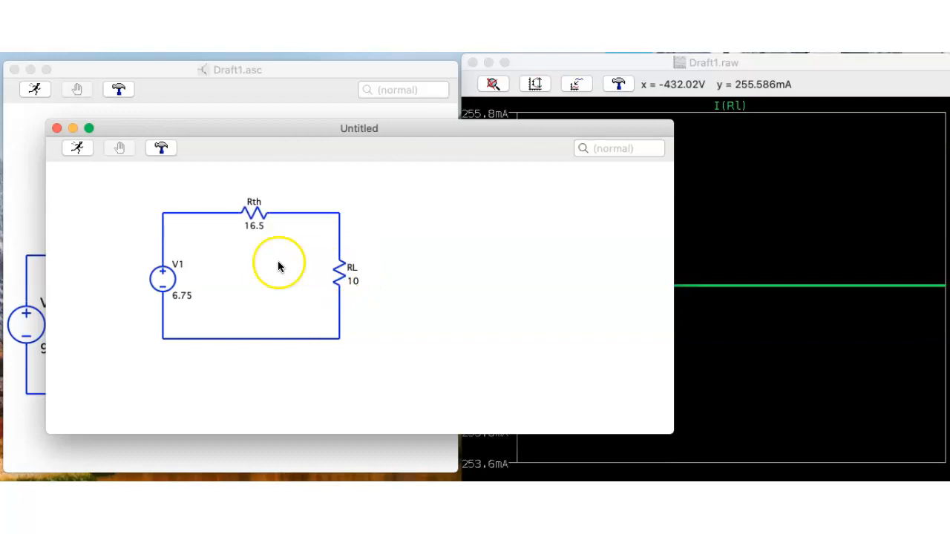
Add a DC Bias Point (.op) analysis directive to the schematic, placing it above the circuit's upper-right corner.
right_click(423, 228)
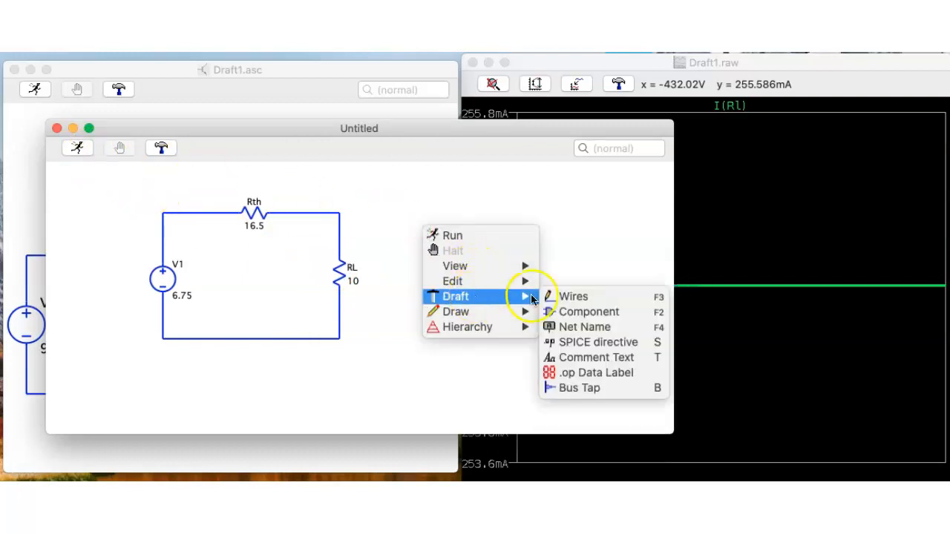
mouse_move(502, 313)
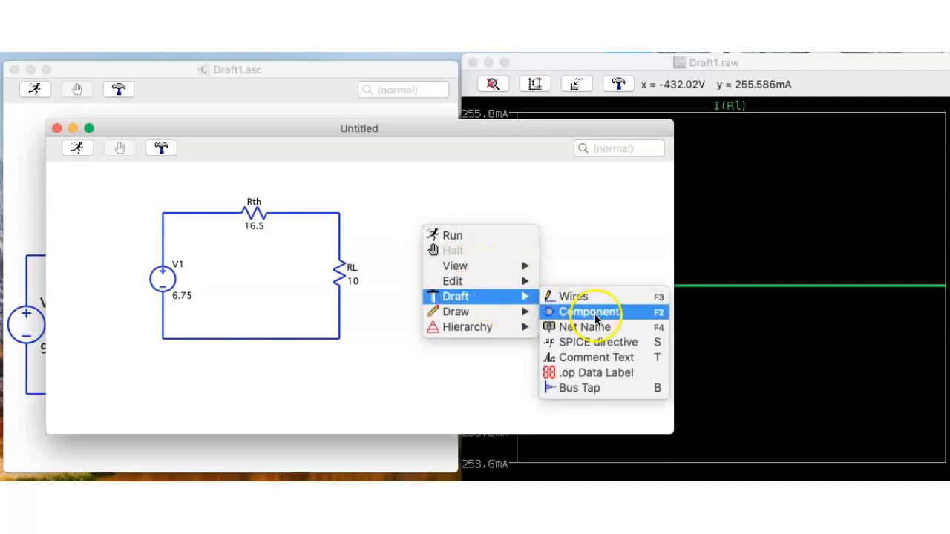
click(596, 341)
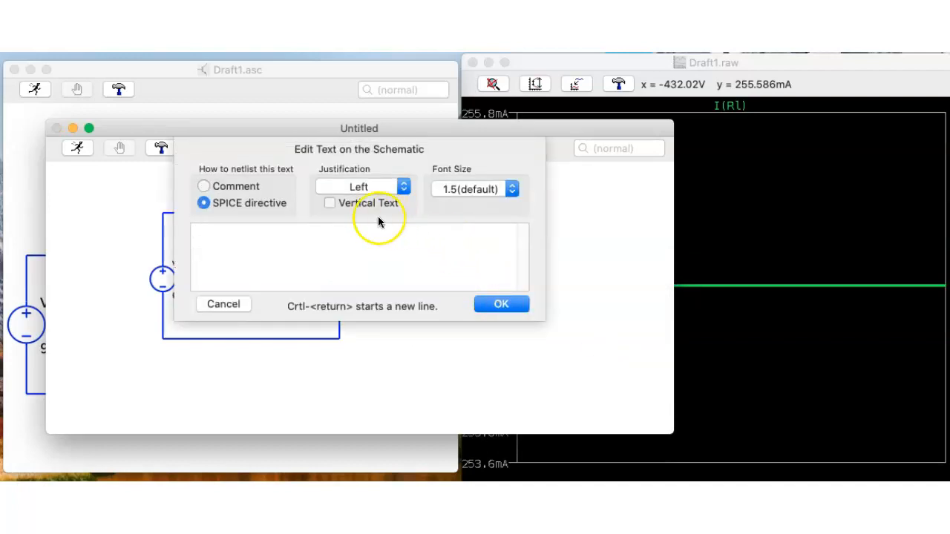
right_click(325, 258)
mouse_move(403, 310)
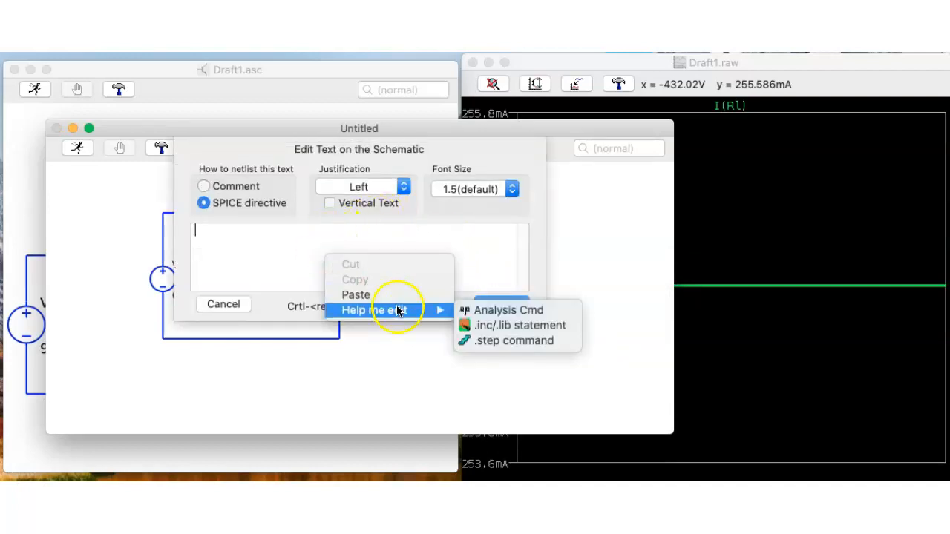
click(484, 313)
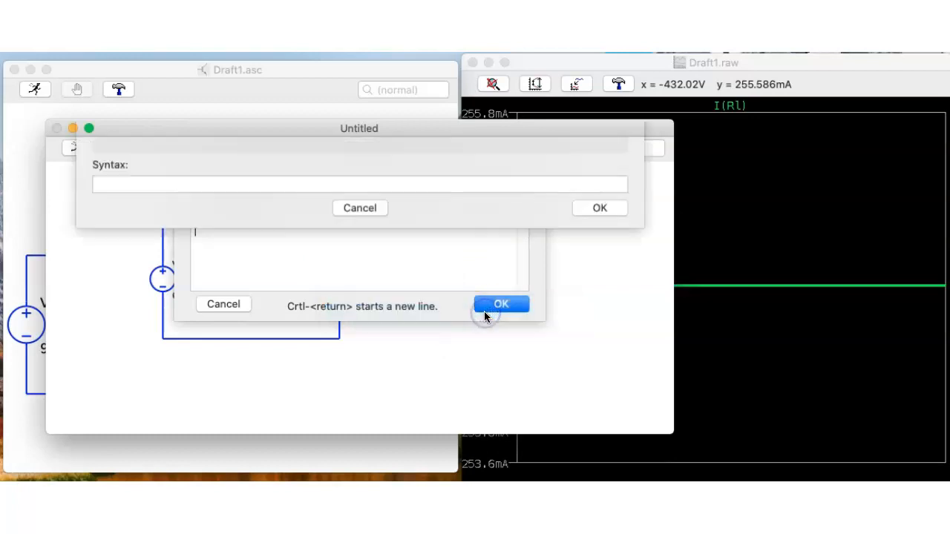
click(511, 157)
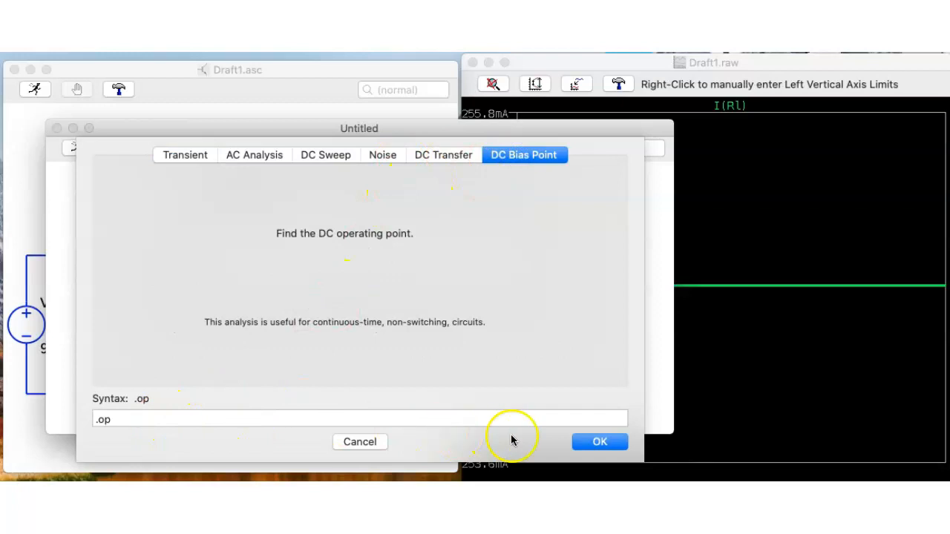
click(589, 441)
click(526, 298)
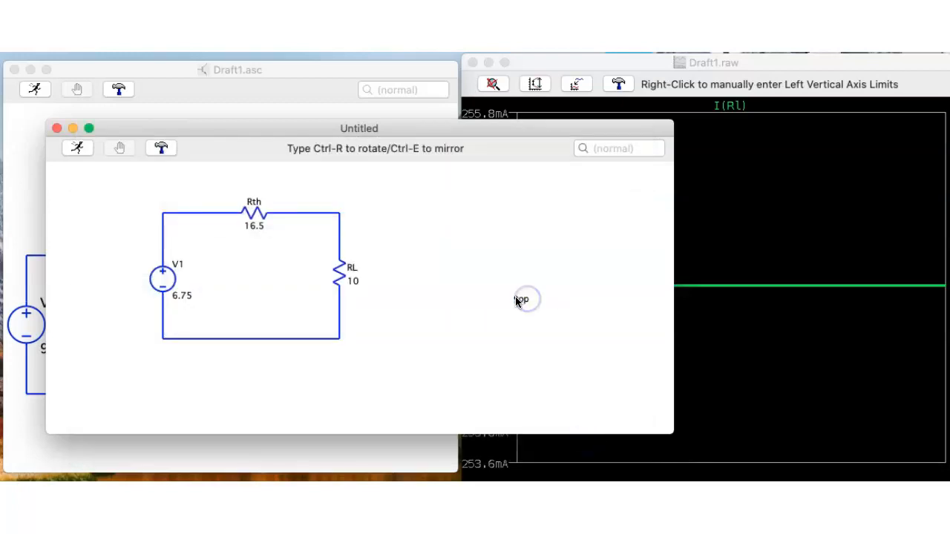
click(365, 190)
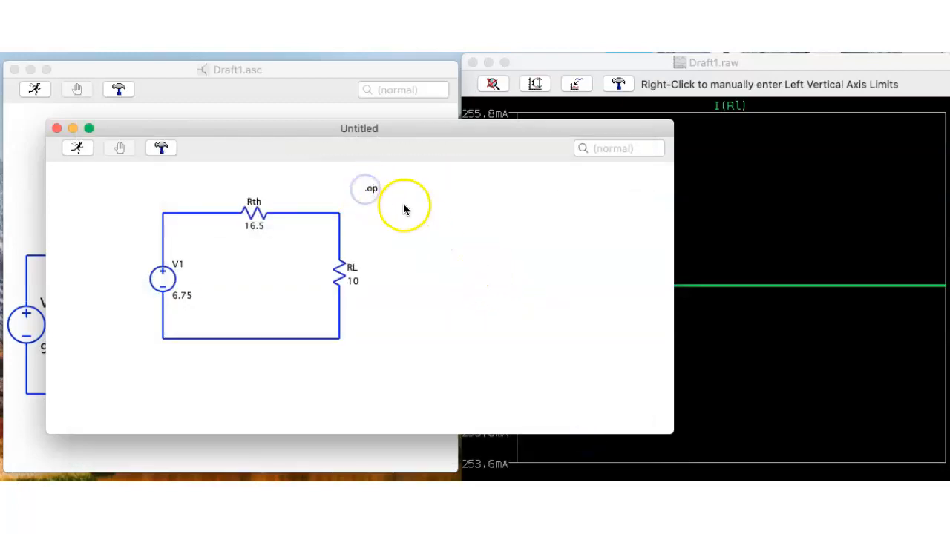
Try to run the simulation, and place a ground symbol on the bottom wire between V1 and RL.
click(79, 149)
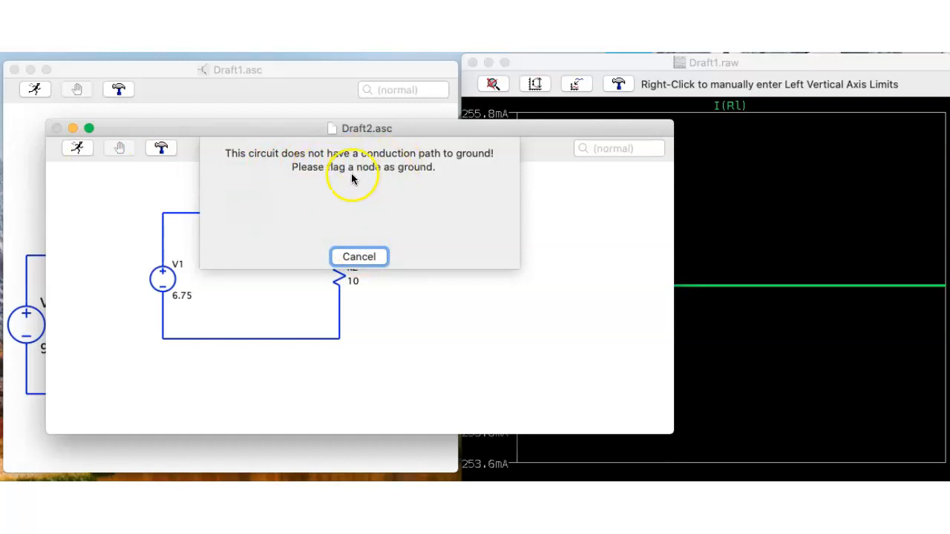
click(368, 257)
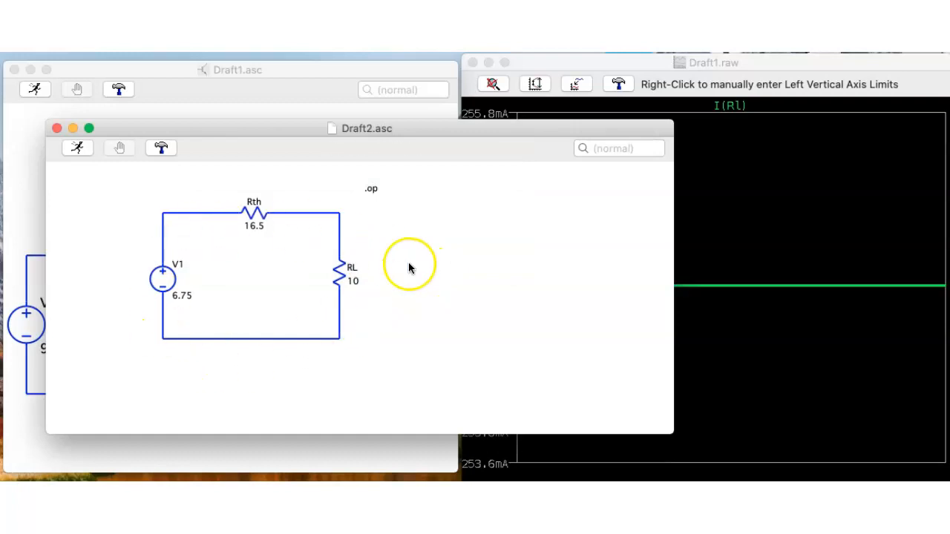
right_click(412, 264)
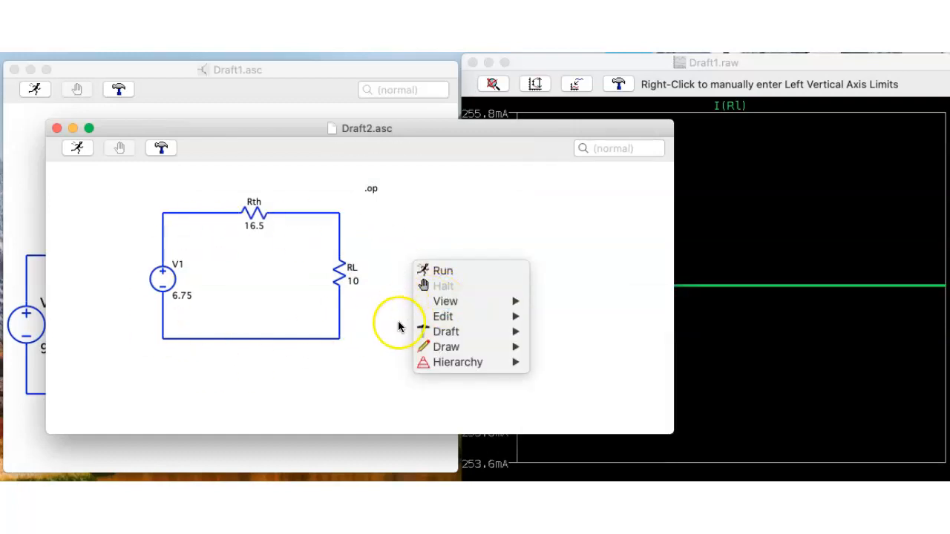
mouse_move(431, 332)
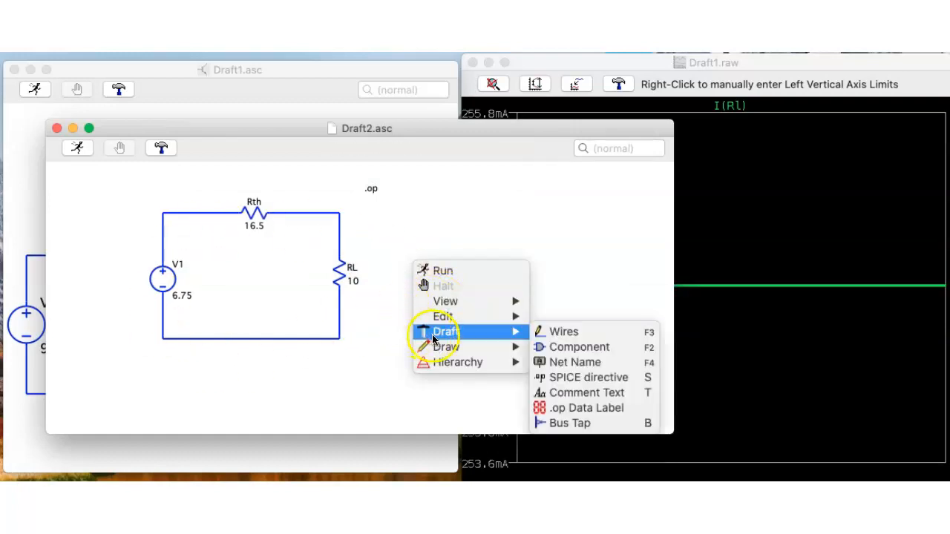
click(570, 362)
click(335, 174)
click(407, 262)
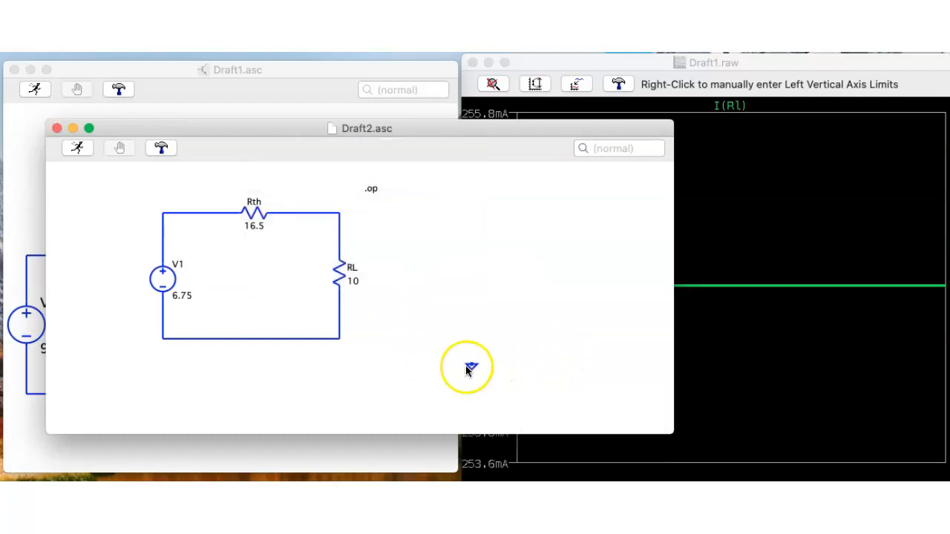
click(246, 342)
right_click(490, 295)
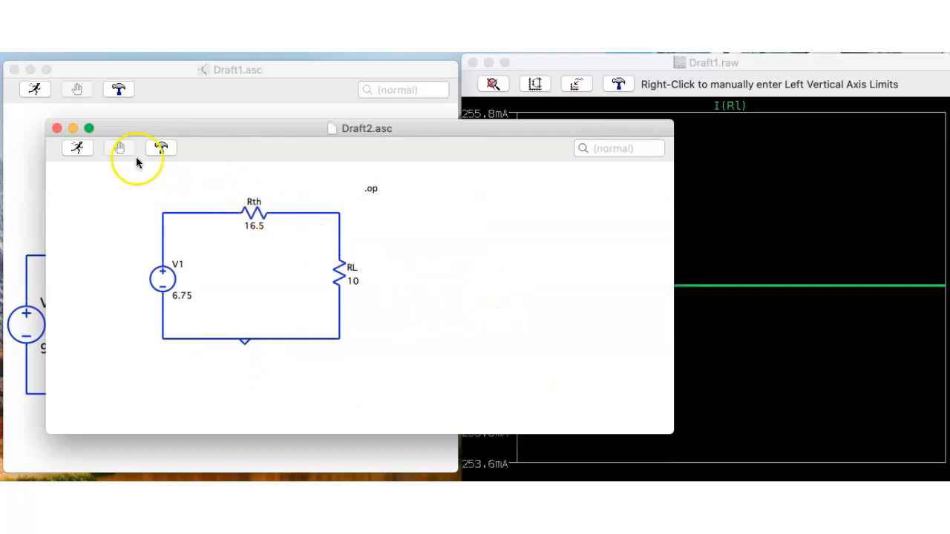
Run the simulation and plot the current through RL, with the plot window beside the equivalent circuit.
click(77, 147)
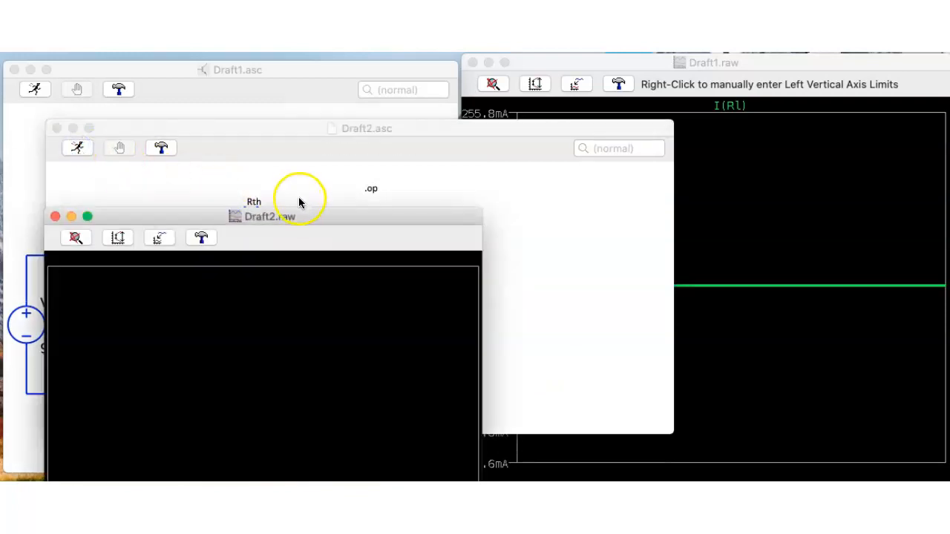
drag(303, 214, 676, 132)
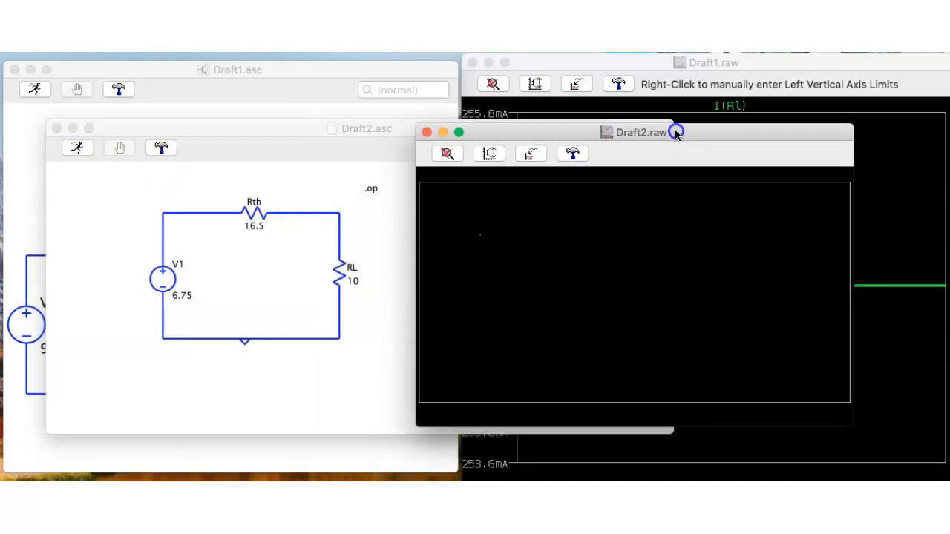
click(345, 281)
click(345, 271)
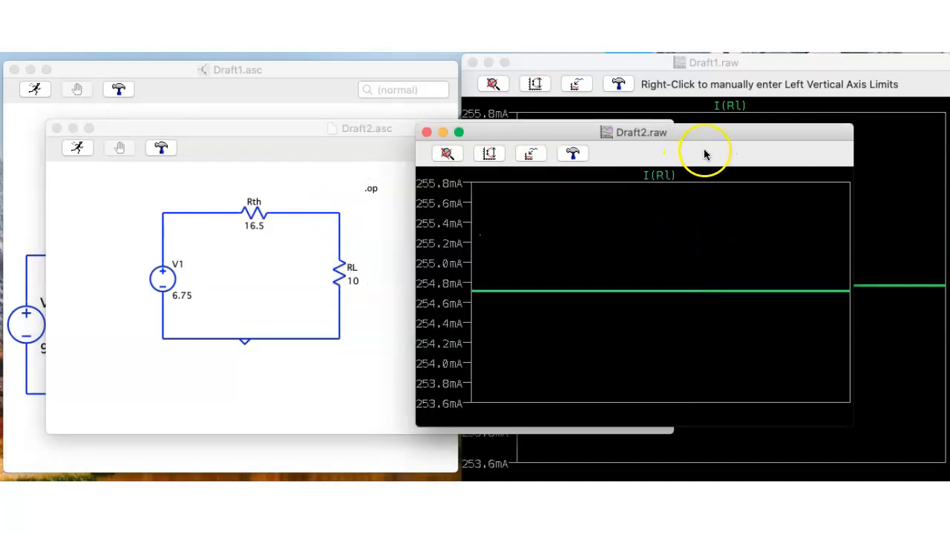
Arrange the Draft2 schematic and plot windows side by side, and attach a cursor to the I(Rl) trace.
drag(698, 135, 740, 66)
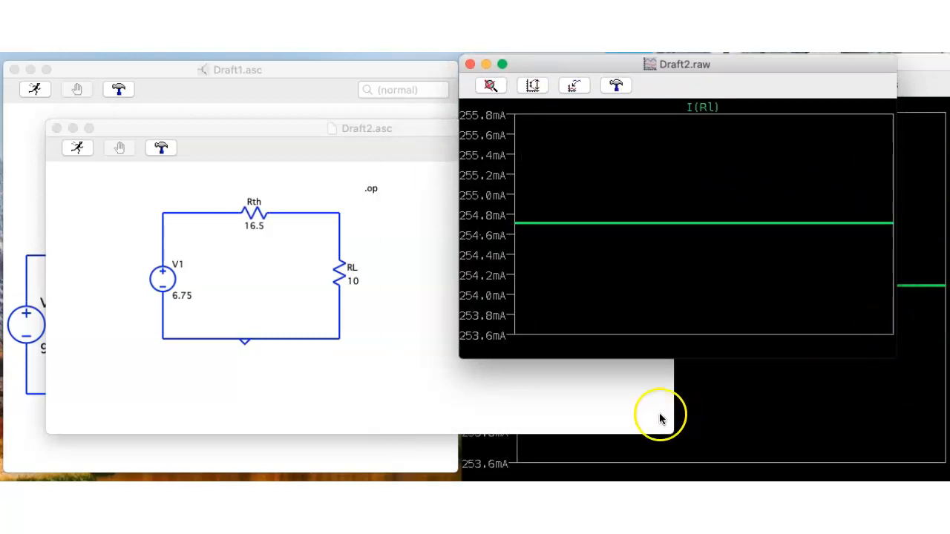
click(613, 407)
drag(668, 432, 452, 457)
drag(179, 125, 161, 111)
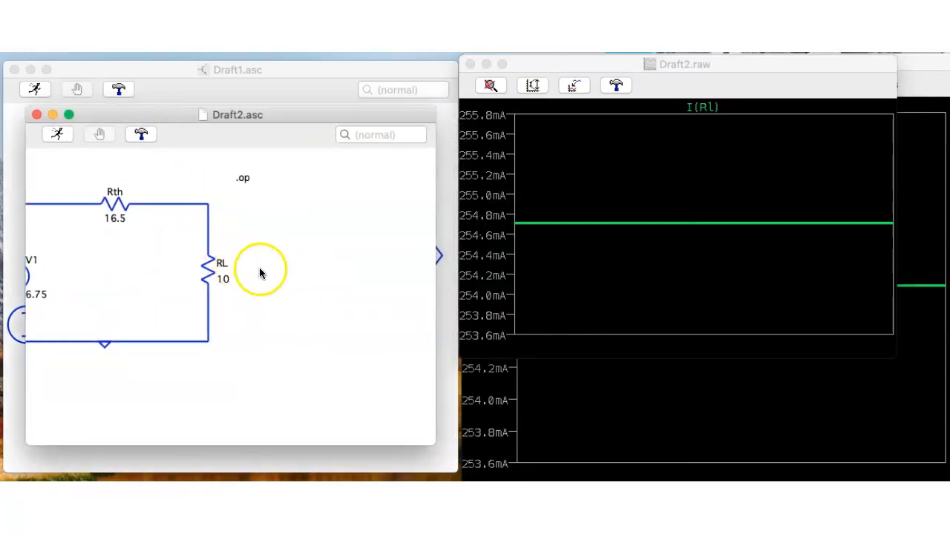
drag(259, 273, 341, 271)
click(689, 195)
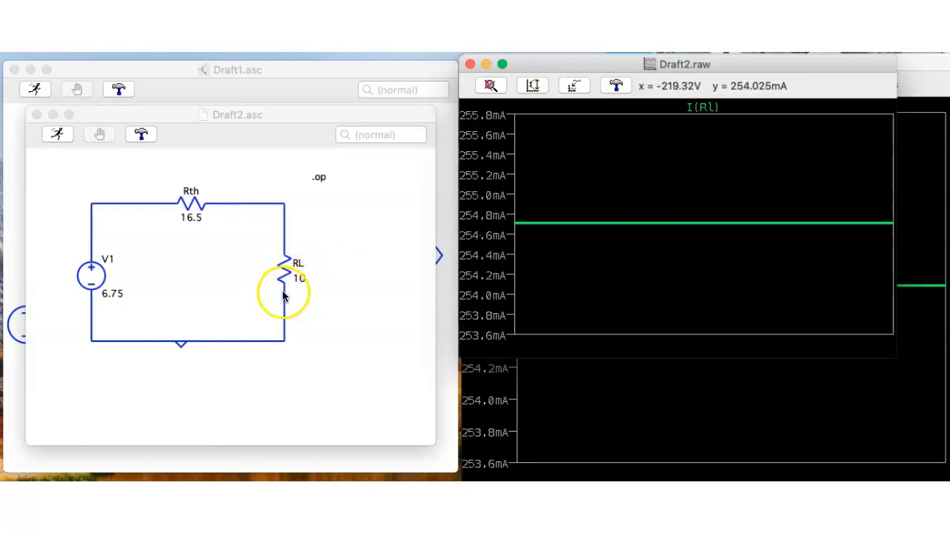
click(702, 108)
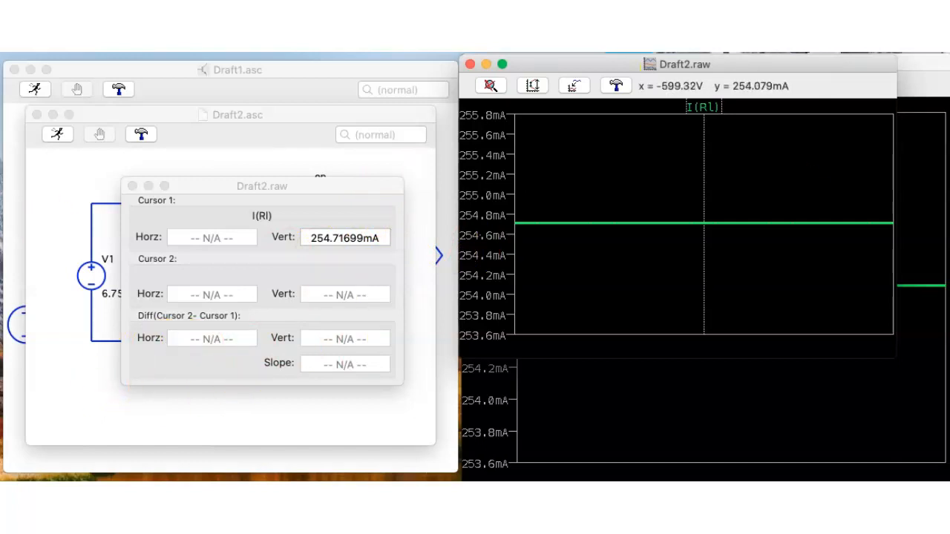
Return to the original Draft1 circuit, close the Draft2 plot, and read the load current with a cursor on Draft1's I(Rl) trace.
click(19, 435)
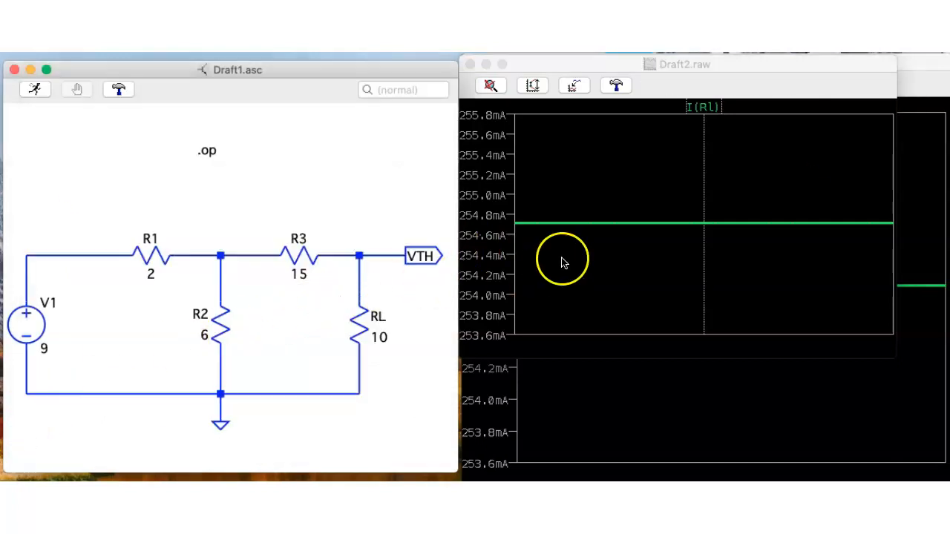
click(720, 95)
click(687, 251)
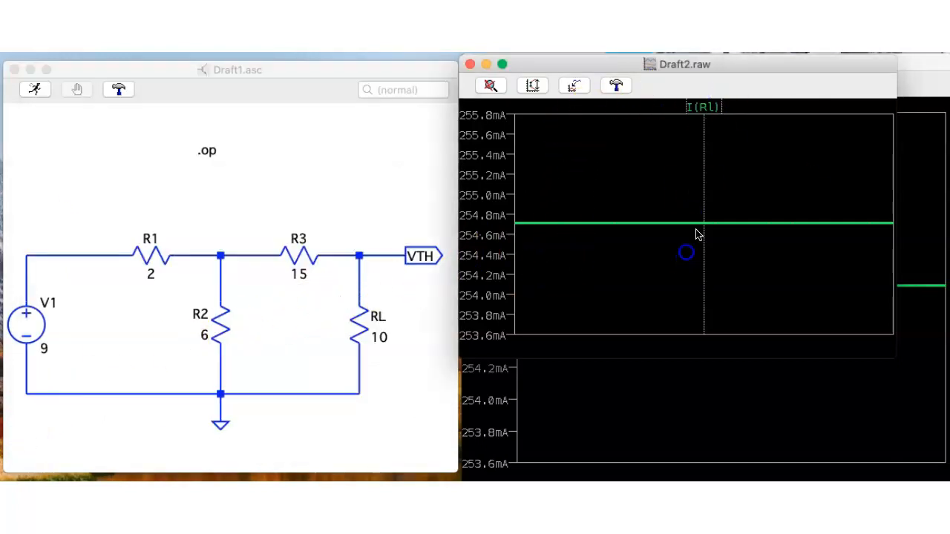
click(471, 66)
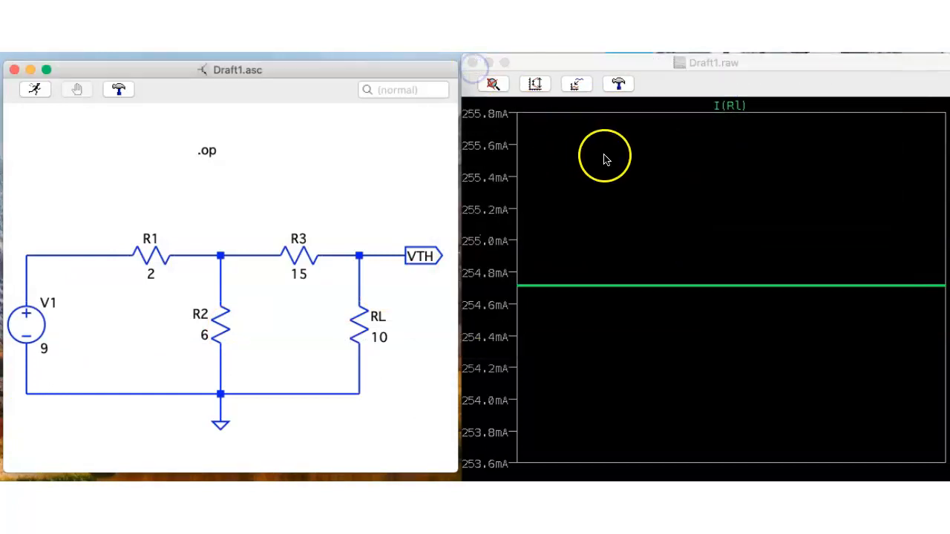
click(716, 117)
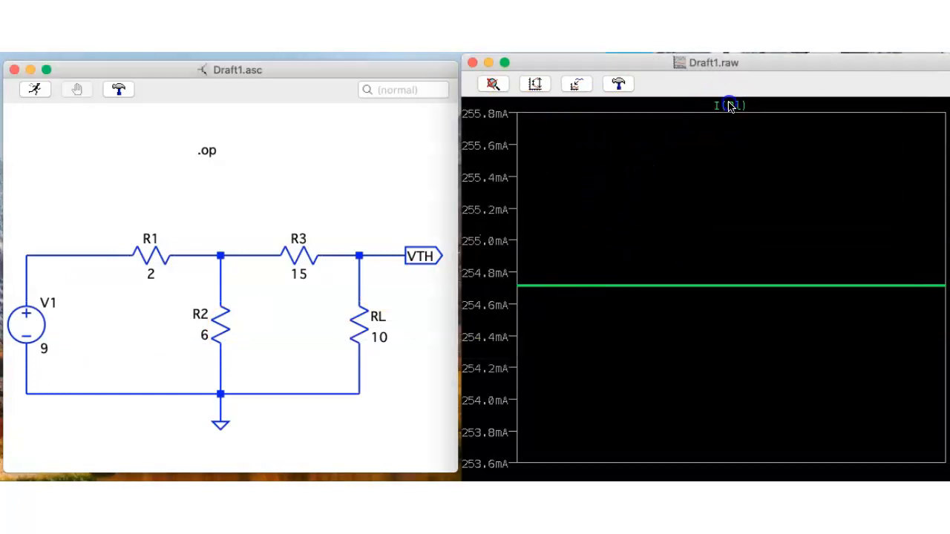
click(729, 106)
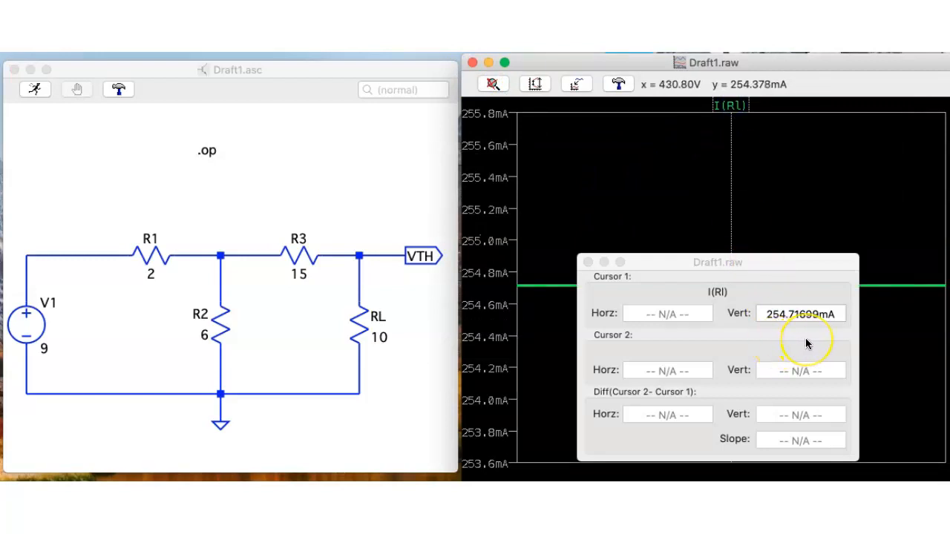
Plot the current through RL in the Draft2 circuit and color the I(Rl) trace blue.
click(371, 308)
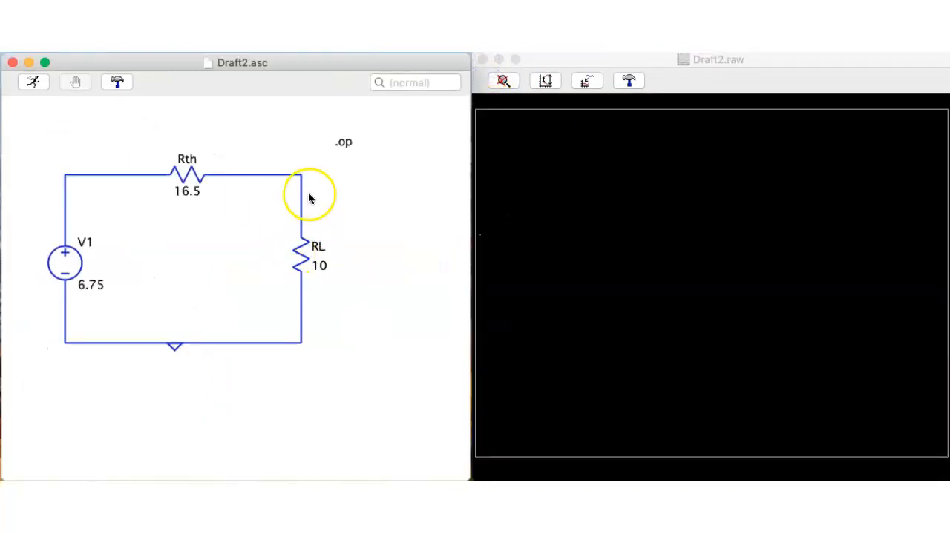
click(308, 253)
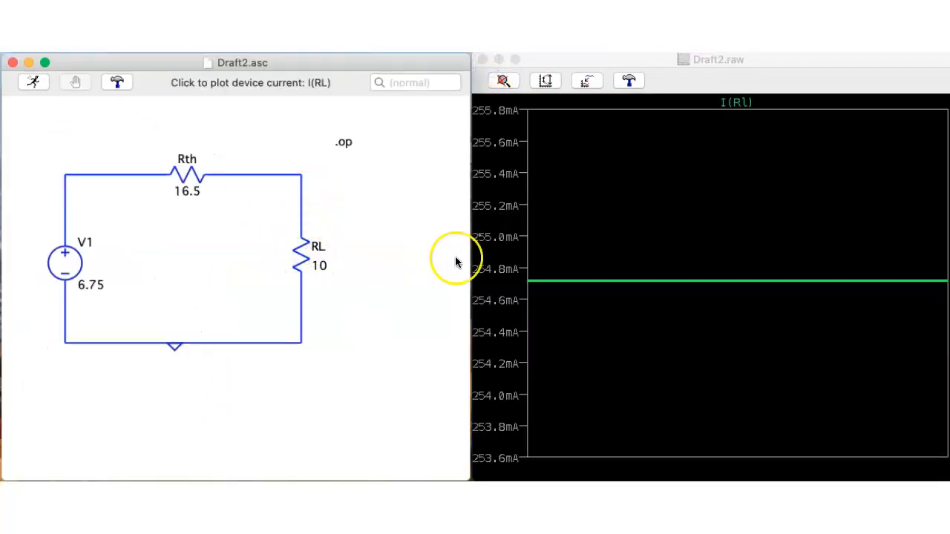
click(742, 103)
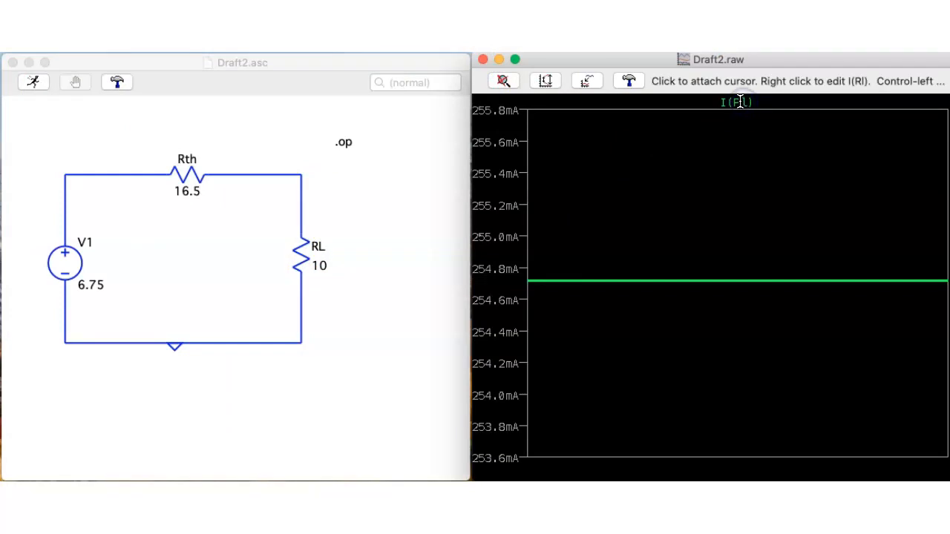
right_click(739, 102)
click(859, 173)
click(742, 100)
right_click(742, 100)
click(882, 92)
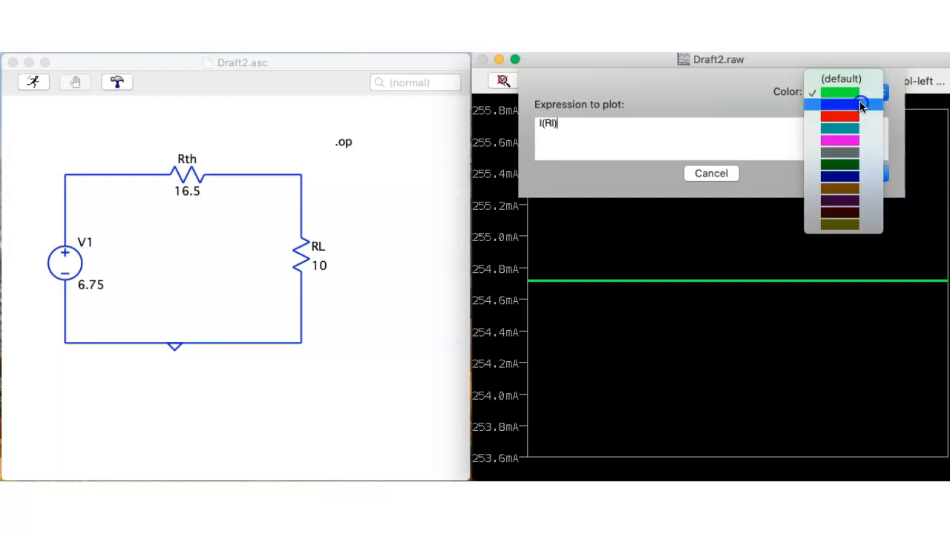
click(860, 105)
click(859, 174)
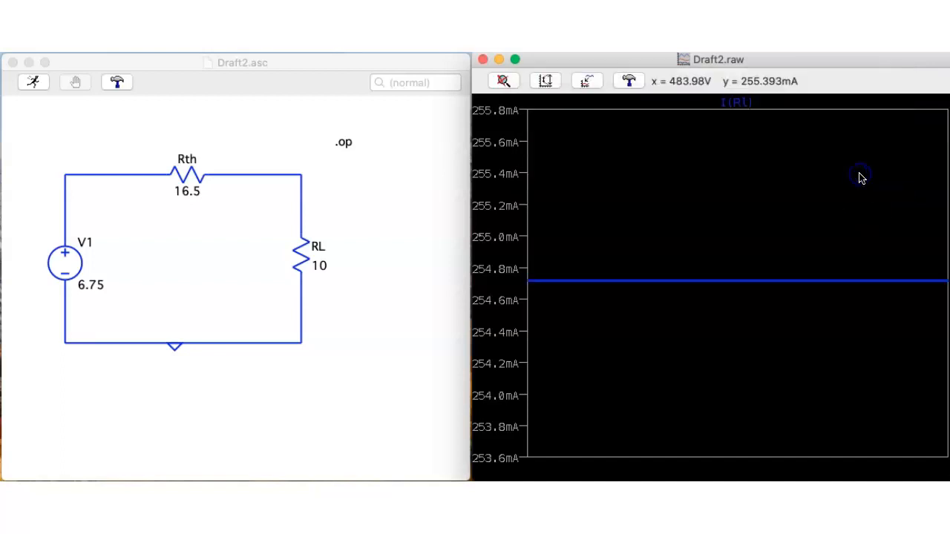
Attach a cursor to the blue I(Rl) trace and move its read-out window over the plot.
click(738, 101)
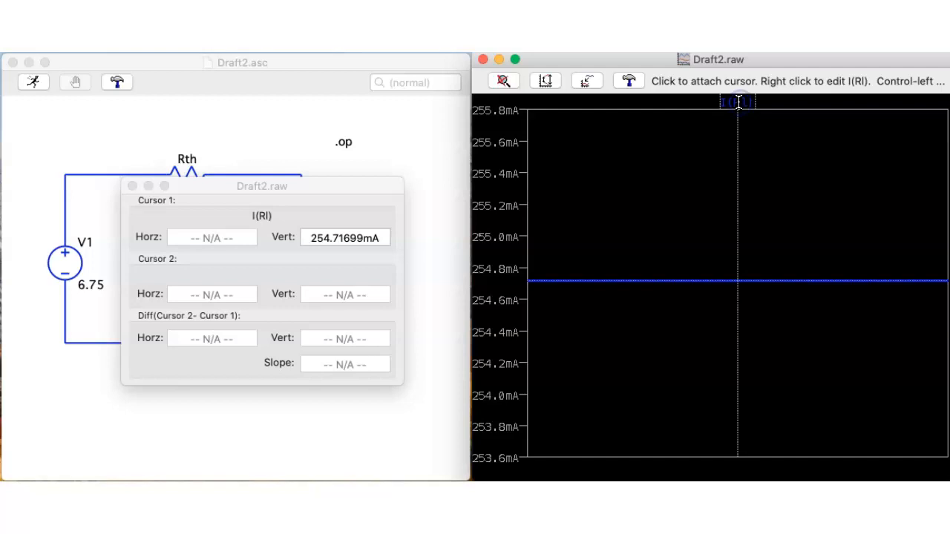
drag(334, 195, 830, 122)
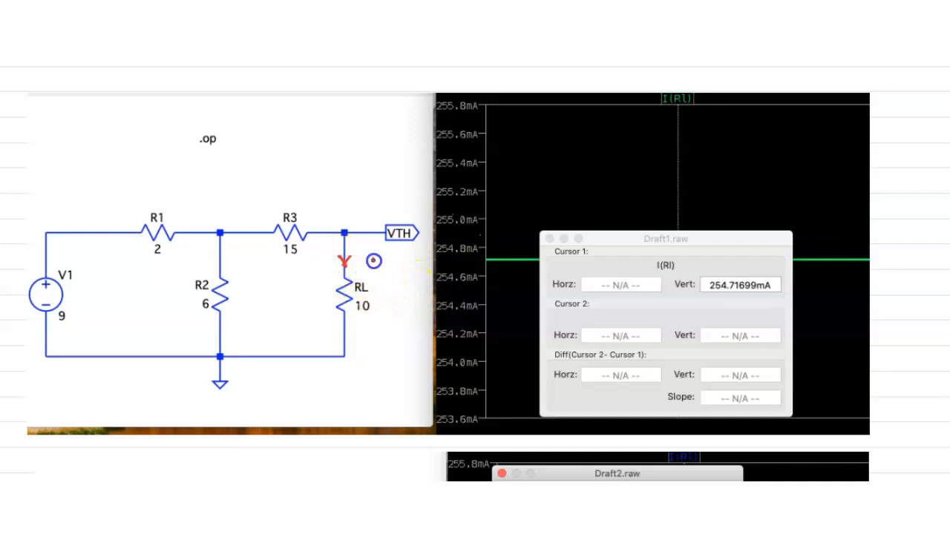
Label the original circuit's load current I_L with its cursor reading circled in red, and draw a red arrow down to the Thevenin circuit.
drag(383, 279, 395, 276)
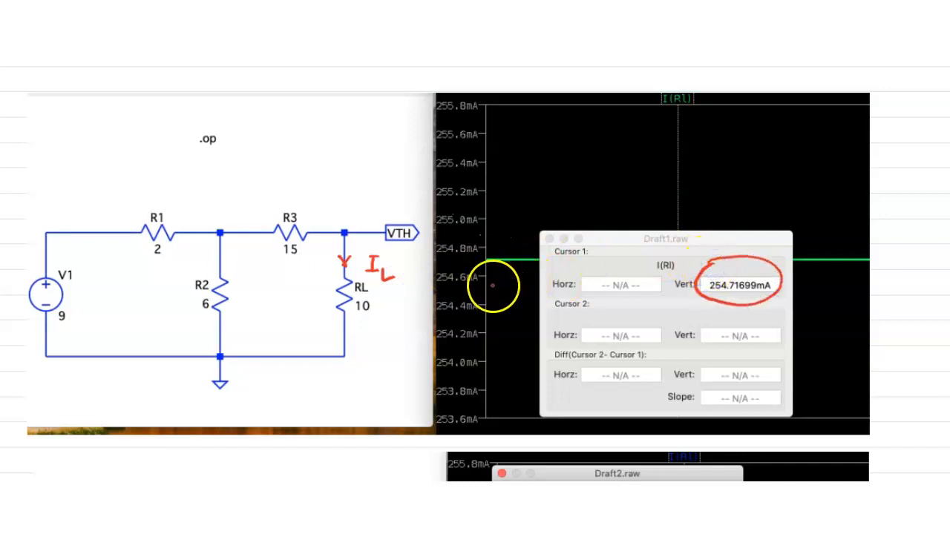
scroll(511, 278, down, 10)
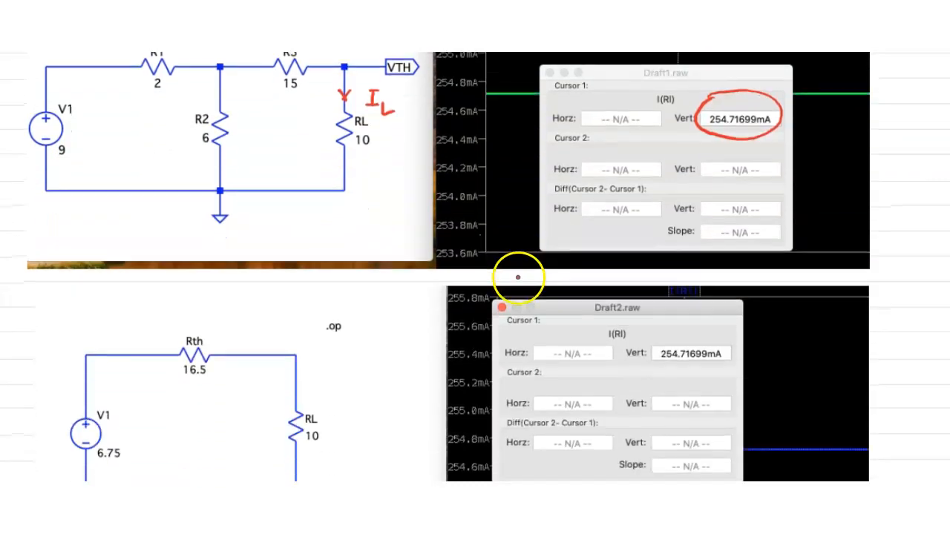
scroll(517, 279, down, 1)
drag(296, 135, 293, 222)
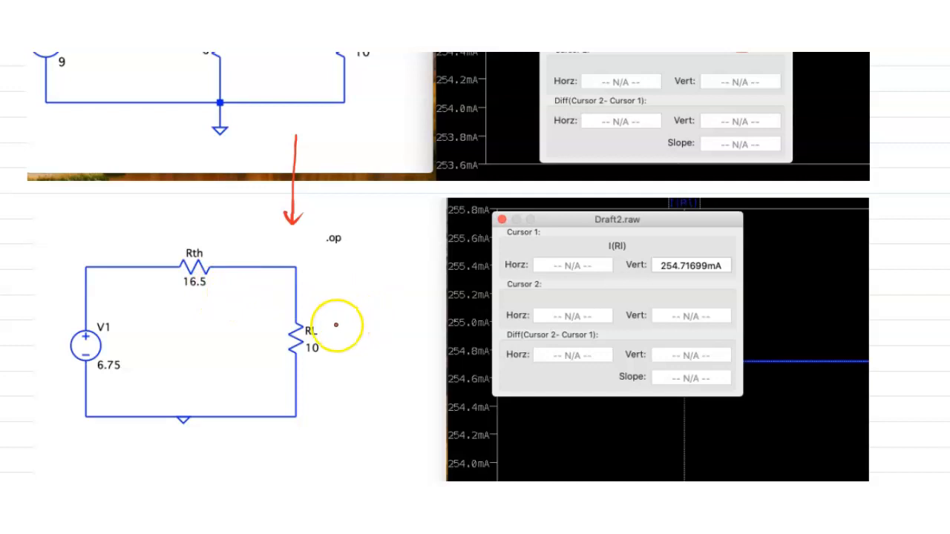
Mark the current through RL in the Thevenin circuit as I_L' and circle its Draft2 cursor reading in red.
scroll(309, 312, up, 1)
scroll(311, 311, down, 1)
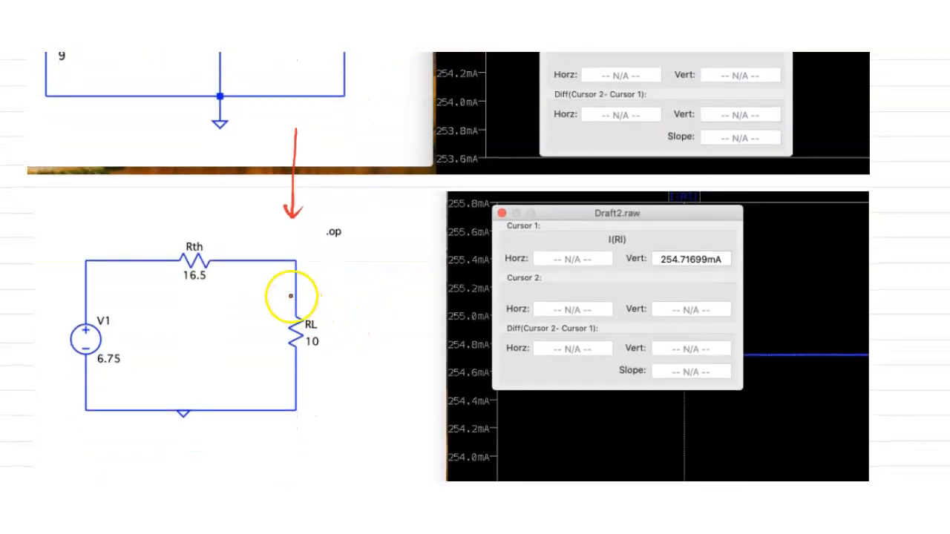
drag(320, 282, 324, 296)
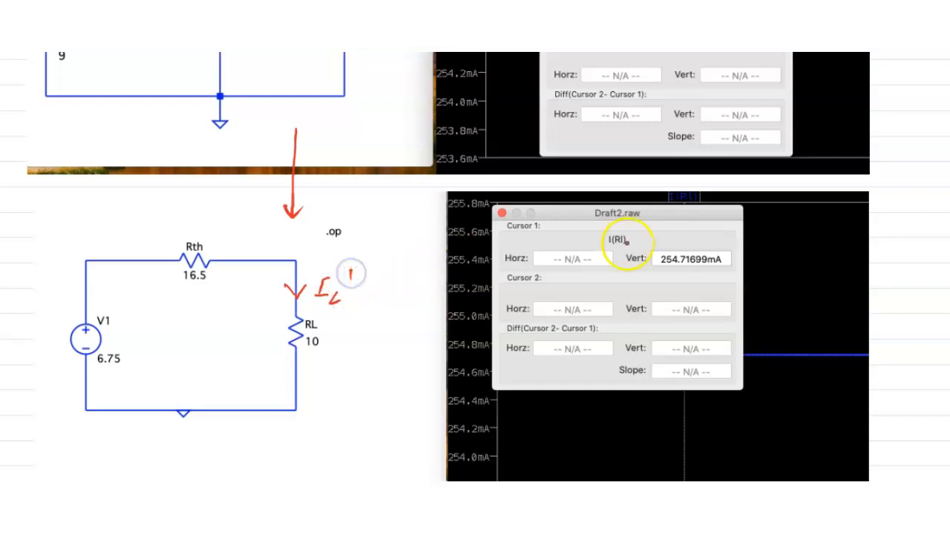
scroll(678, 249, up, 2)
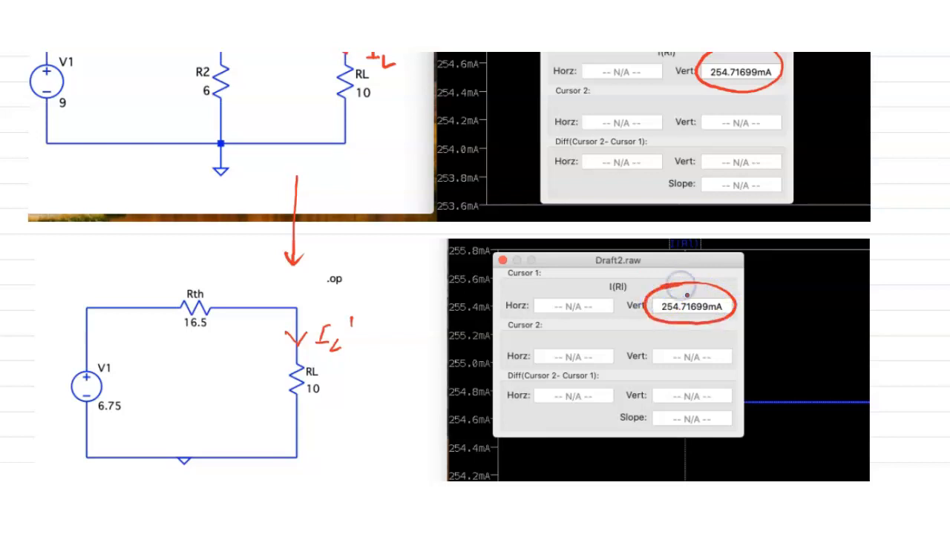
Handwrite the equation I_L' = I_L in red below the Thevenin equivalent circuit.
scroll(631, 287, down, 8)
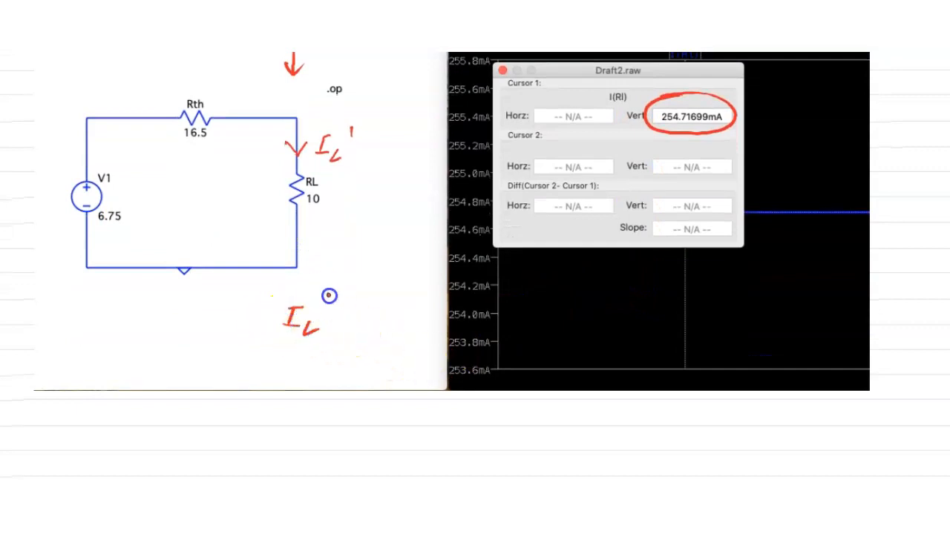
drag(335, 325, 351, 323)
drag(370, 311, 370, 319)
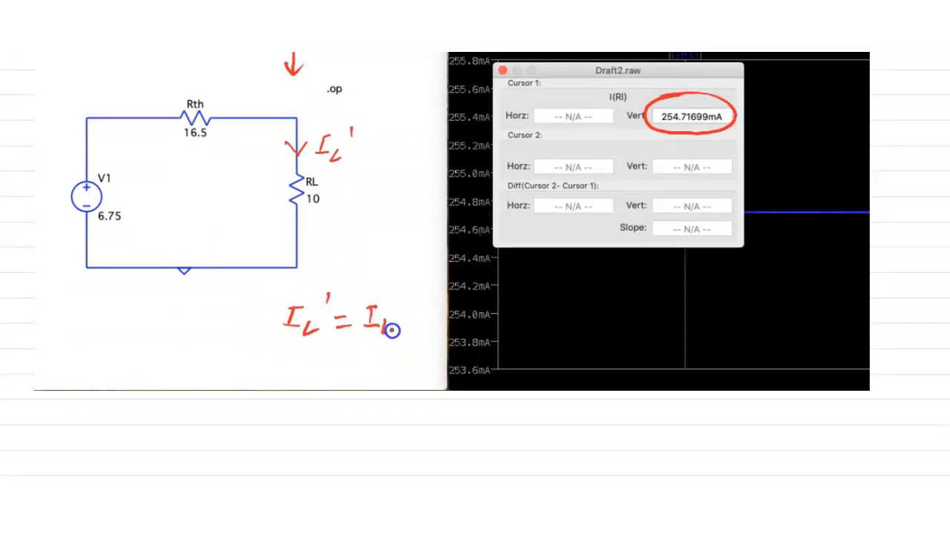